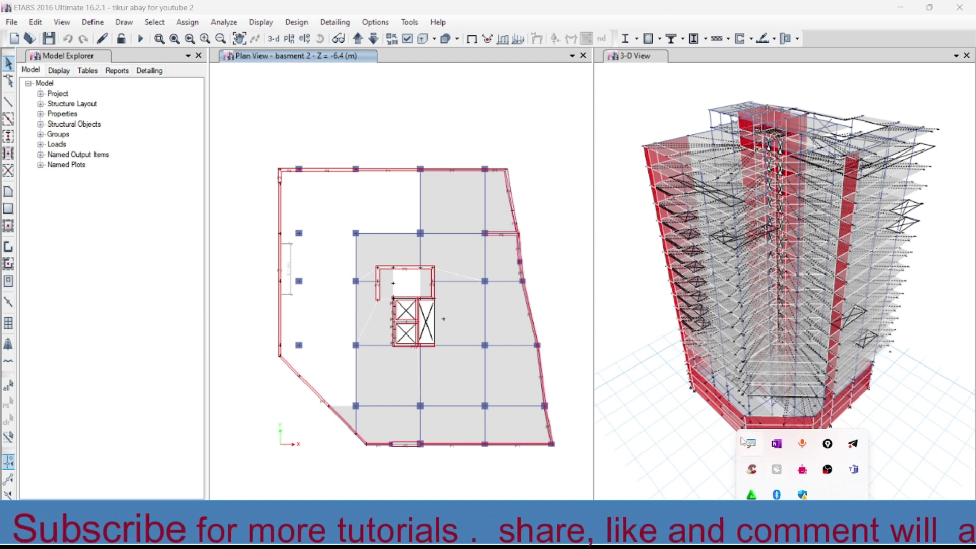
- Handwrite the variable load types floor LL, roof LL and vehicle LL above the plan view, and clear the annotations
right_click(751, 444)
left_click(734, 392)
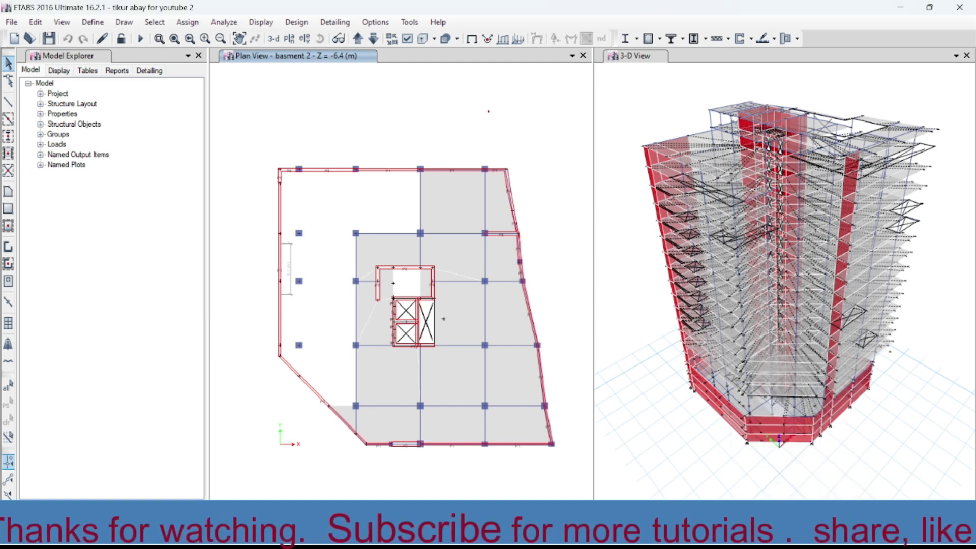
mouse_move(346, 79)
left_mouse_down()
mouse_move(384, 92)
mouse_move(394, 92)
mouse_move(395, 77)
mouse_move(418, 92)
mouse_move(417, 79)
mouse_move(452, 92)
left_mouse_up()
mouse_move(339, 99)
left_mouse_down()
mouse_move(425, 102)
mouse_move(507, 71)
mouse_move(507, 87)
mouse_move(540, 76)
mouse_move(570, 88)
left_mouse_up()
left_click_drag(570, 88, 581, 86)
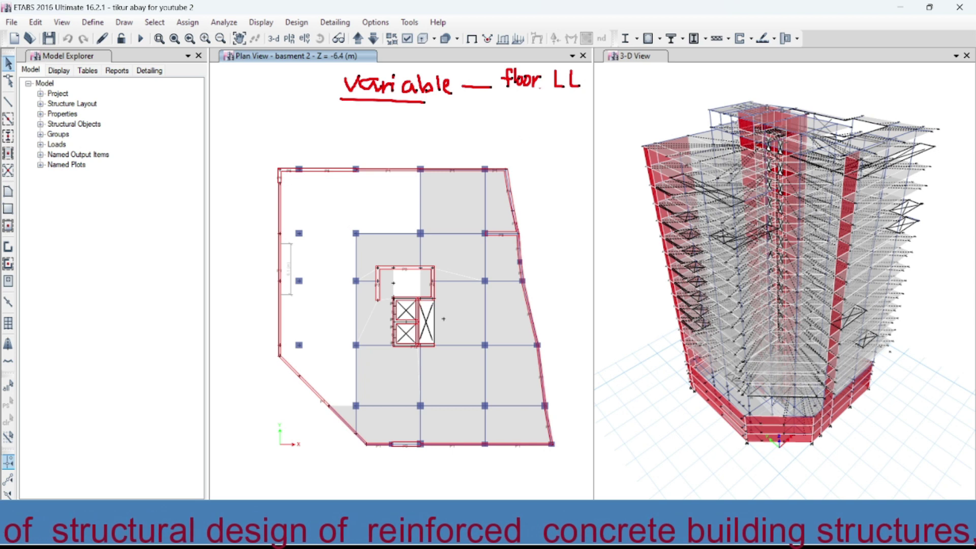
mouse_move(512, 94)
left_mouse_down()
mouse_move(512, 111)
mouse_move(519, 96)
mouse_move(520, 112)
mouse_move(540, 113)
mouse_move(543, 124)
mouse_move(551, 110)
mouse_move(588, 115)
left_mouse_up()
left_click(564, 100)
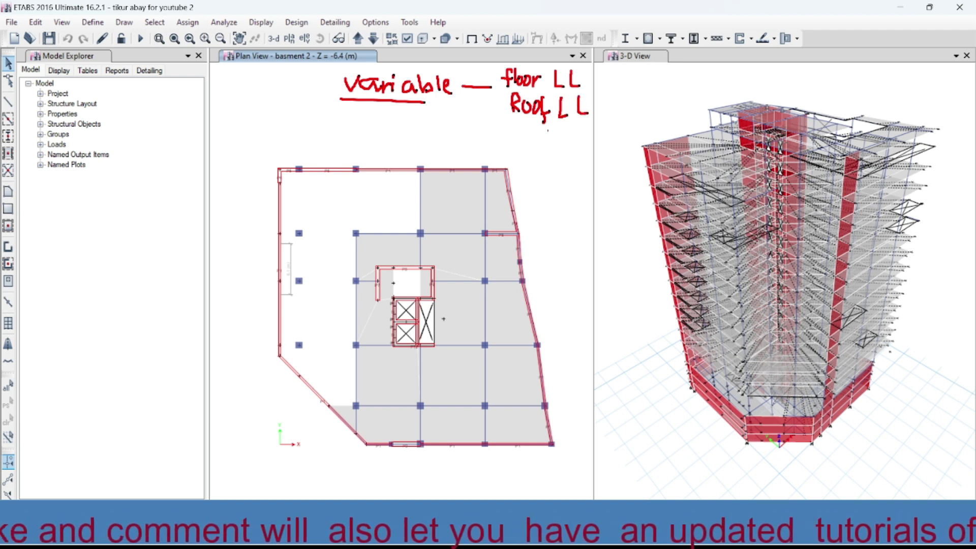
mouse_move(506, 124)
left_mouse_down()
mouse_move(508, 147)
mouse_move(534, 147)
left_mouse_up()
left_click_drag(540, 138, 574, 152)
left_click(542, 132)
mouse_move(578, 130)
left_mouse_down()
mouse_move(575, 149)
mouse_move(605, 155)
mouse_move(610, 143)
mouse_move(619, 155)
left_mouse_up()
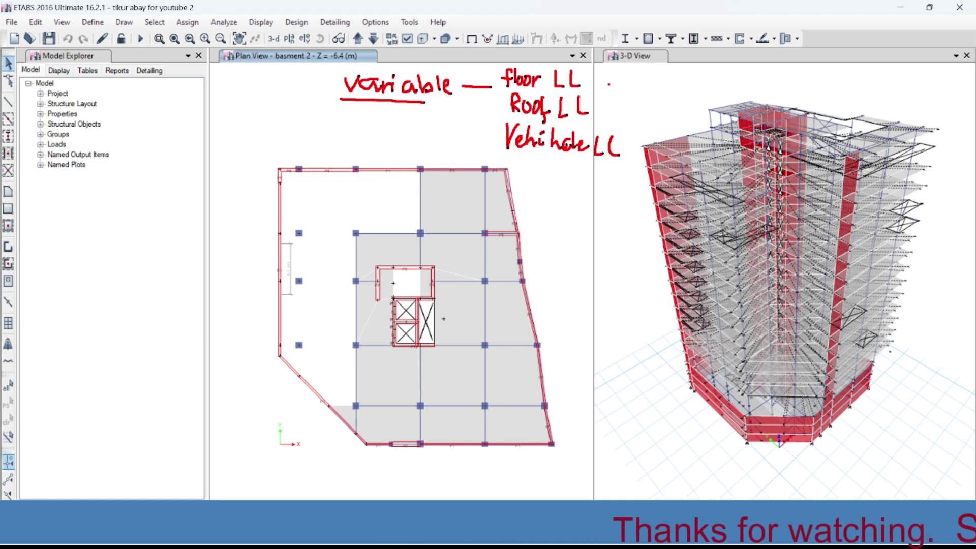
mouse_move(607, 68)
left_mouse_down()
mouse_move(498, 68)
mouse_move(494, 140)
mouse_move(618, 190)
mouse_move(645, 161)
mouse_move(599, 107)
mouse_move(607, 71)
left_mouse_up()
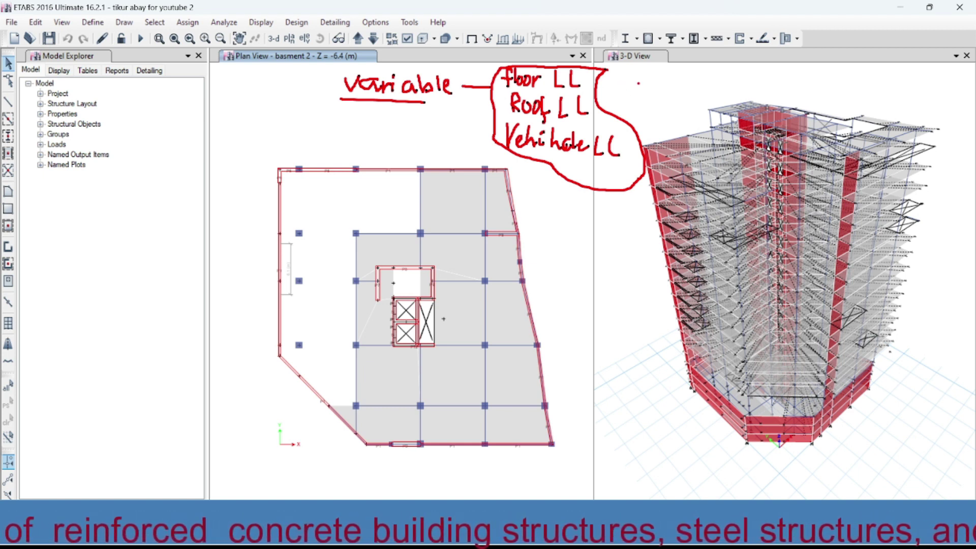
key("Escape")
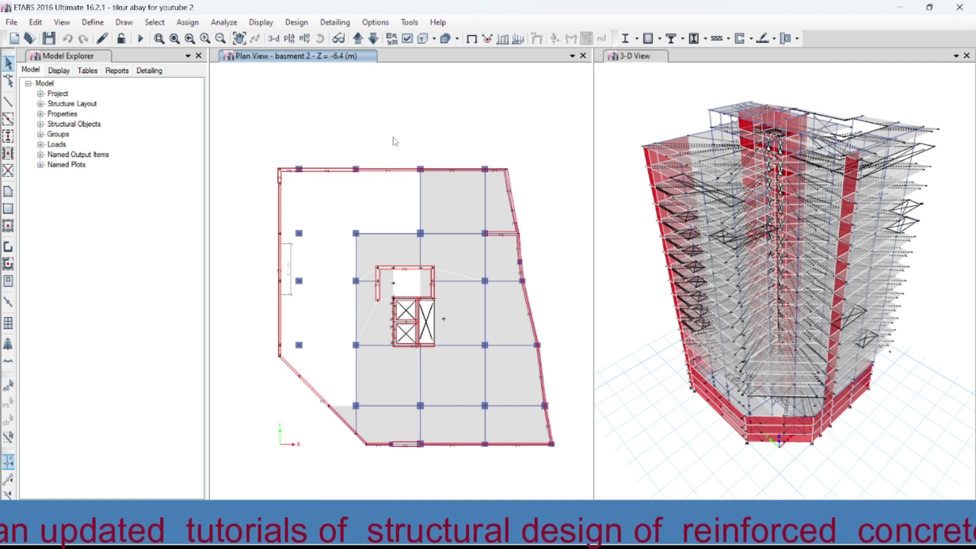
- Open the load pattern definitions and select the existing Live pattern for editing
left_click(92, 23)
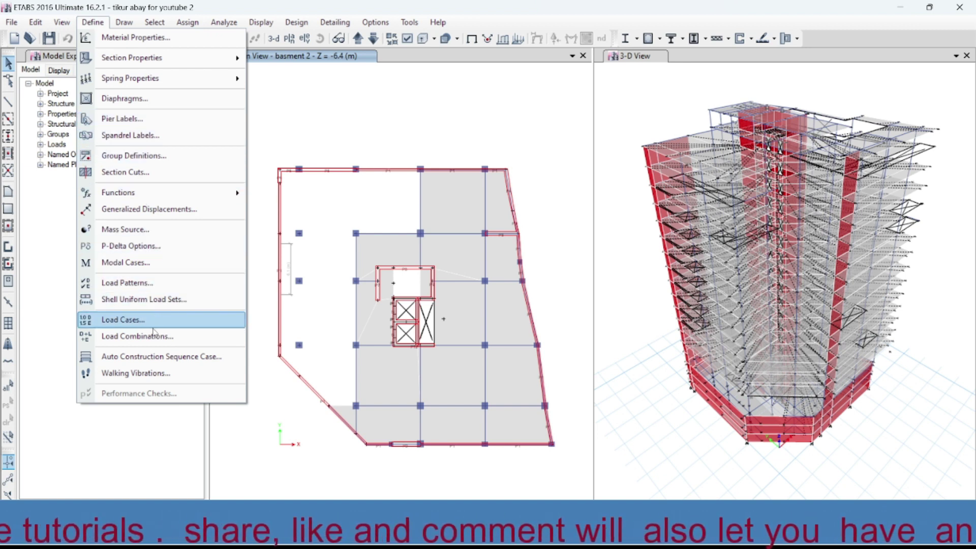
left_click(155, 283)
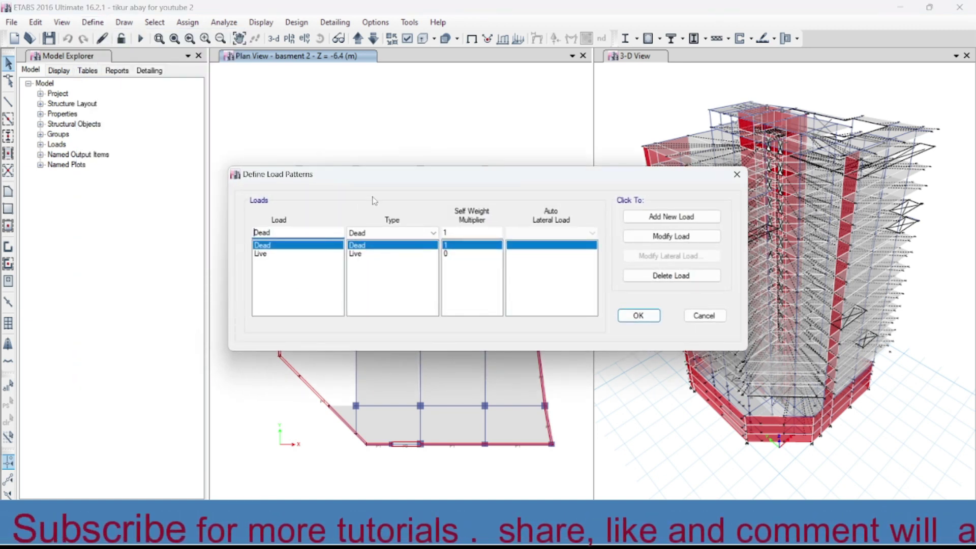
left_click_drag(378, 177, 317, 101)
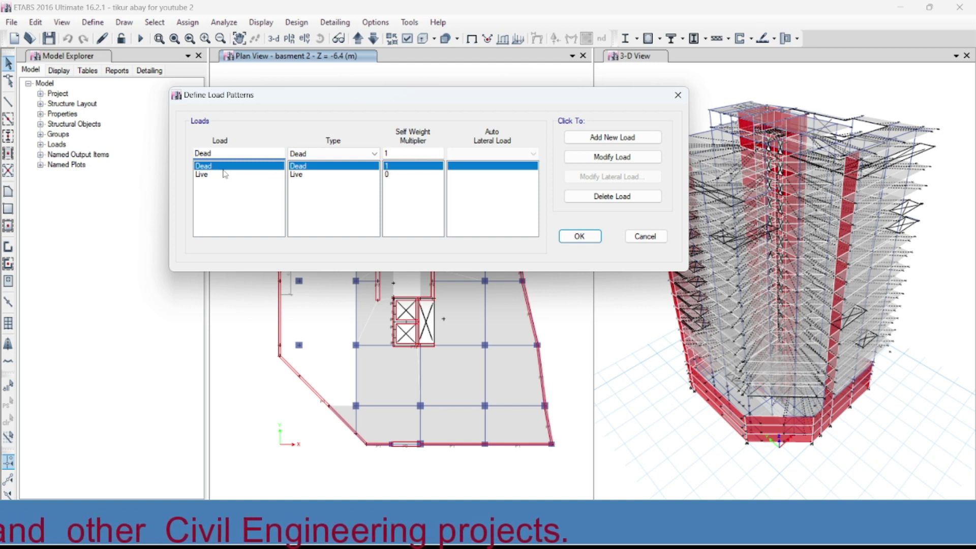
left_click(204, 174)
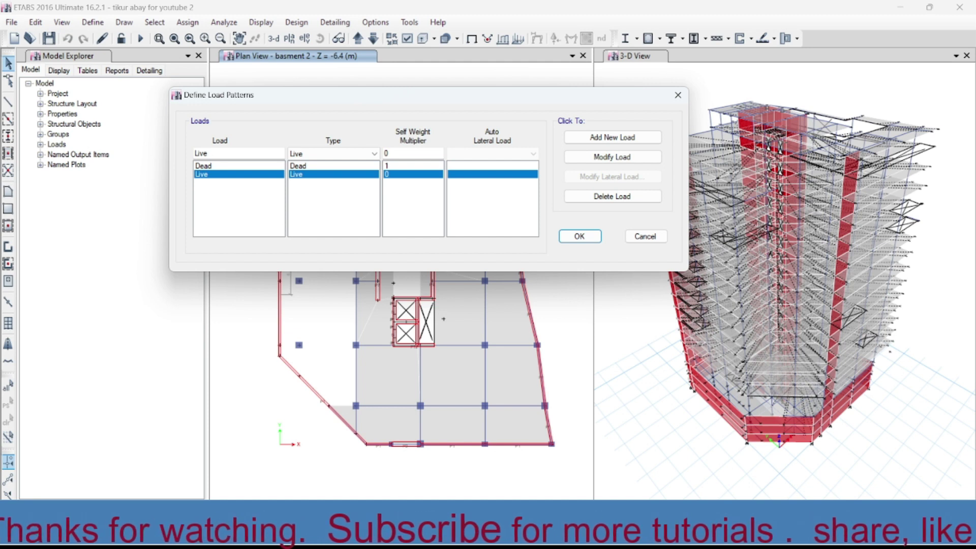
- Switch to the EBCS EN 1990:2014 PDF and examine the imposed load categories and ψ factors in Table A1.1
key("alt+Tab")
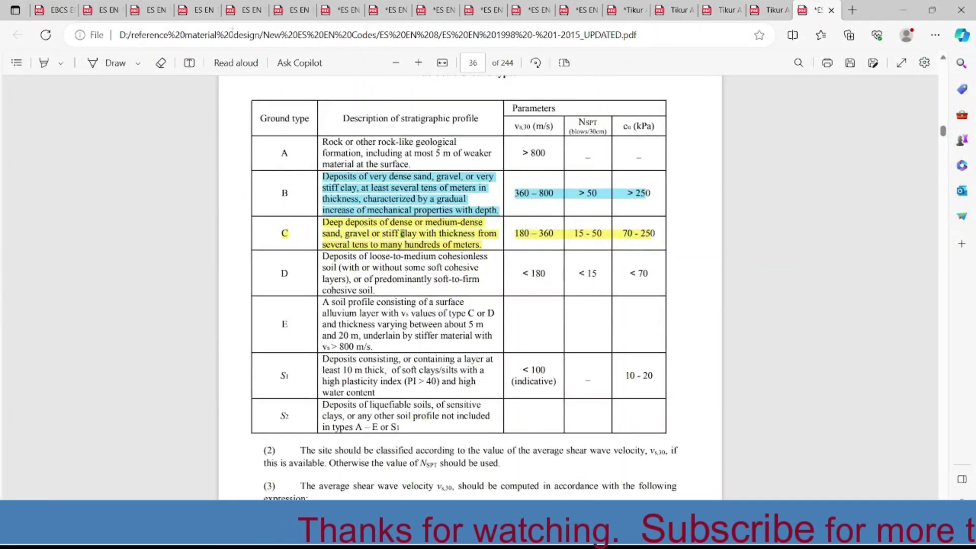
key("ctrl+Tab")
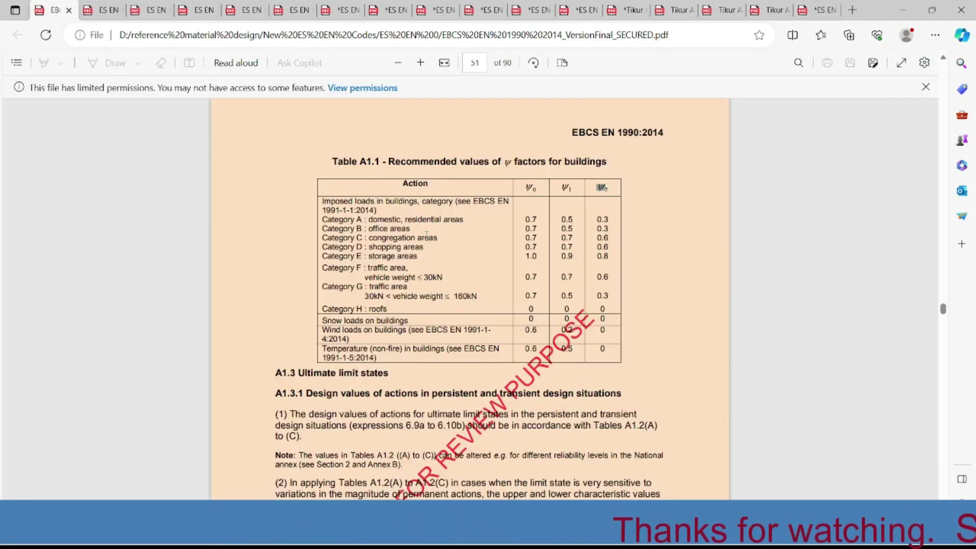
scroll(426, 234, "down", 2)
scroll(488, 240, "up", 2)
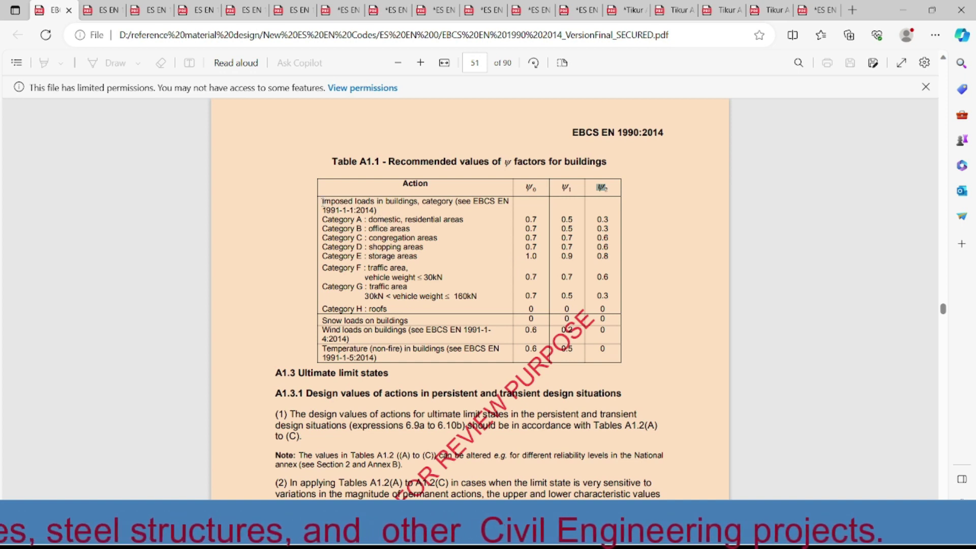
left_click_drag(321, 201, 419, 203)
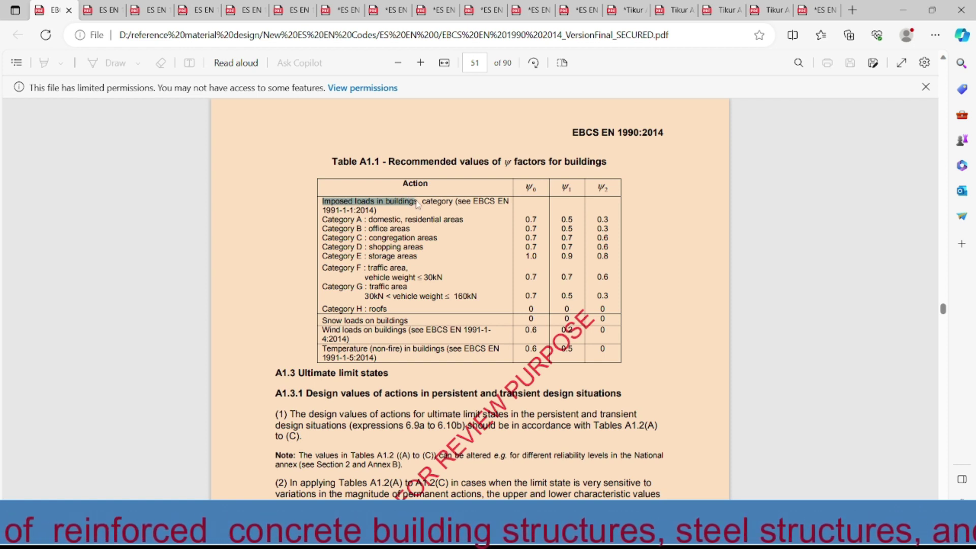
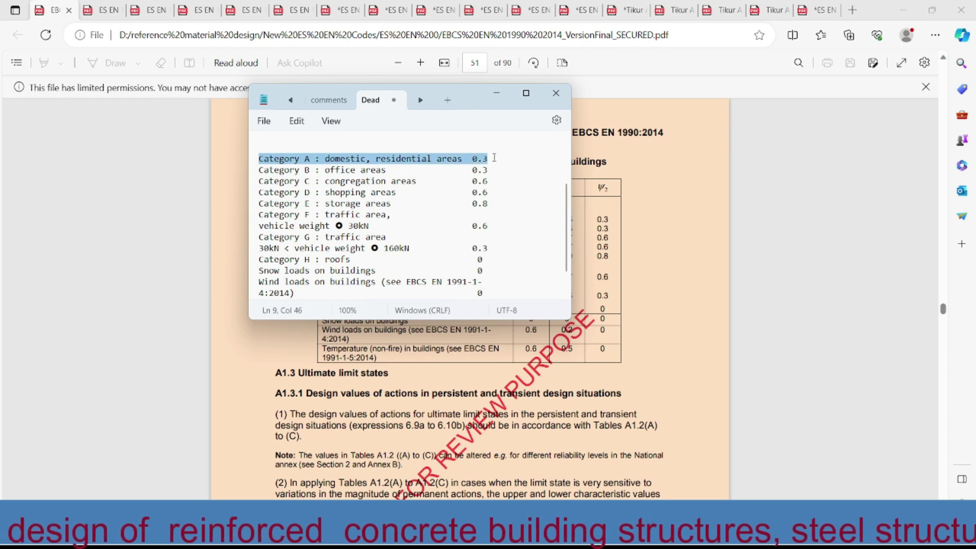
- Copy the Category A line from Notepad and rename the Live load pattern in ETABS as "Category A : domestic, residential areas 0.3"
right_click(464, 161)
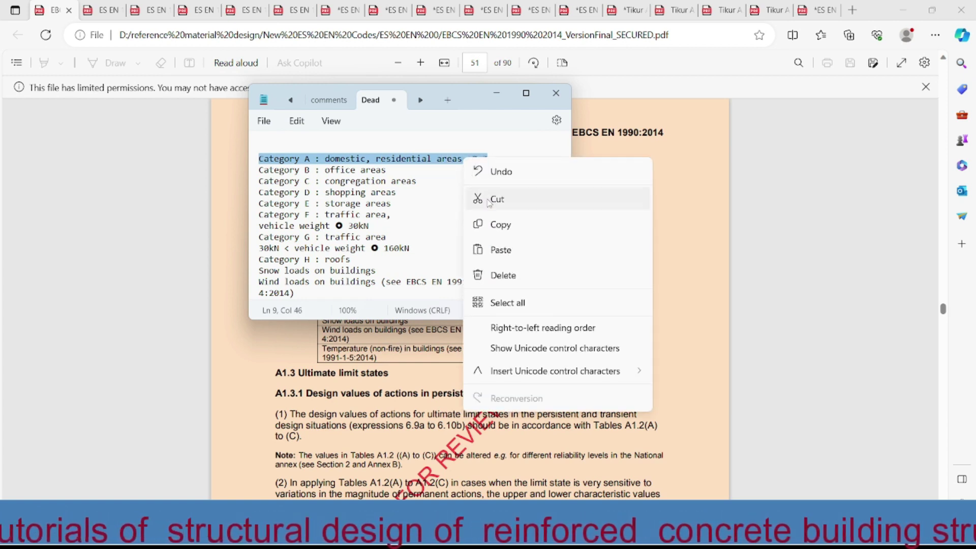
left_click(488, 224)
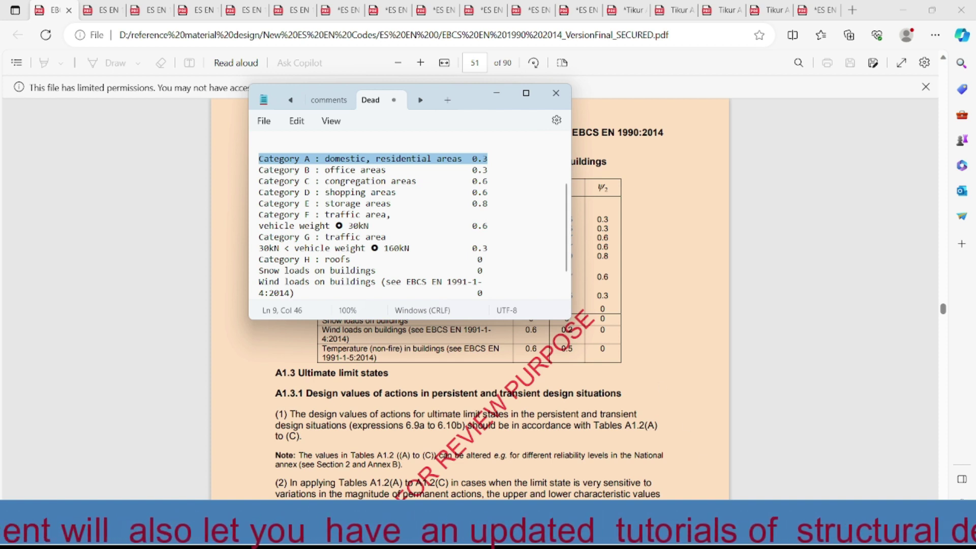
key("alt+Tab")
double_click(219, 152)
right_click(203, 153)
left_click(235, 191)
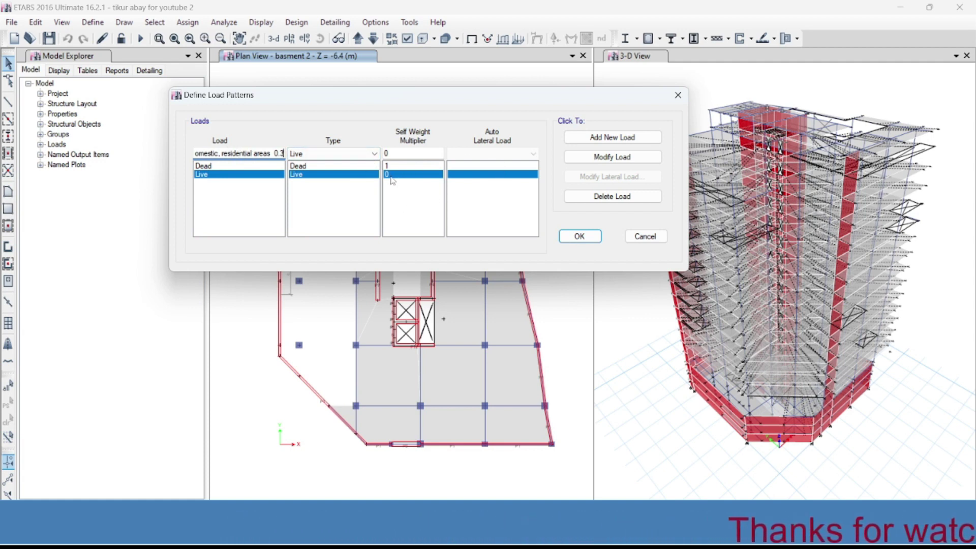
left_click(618, 157)
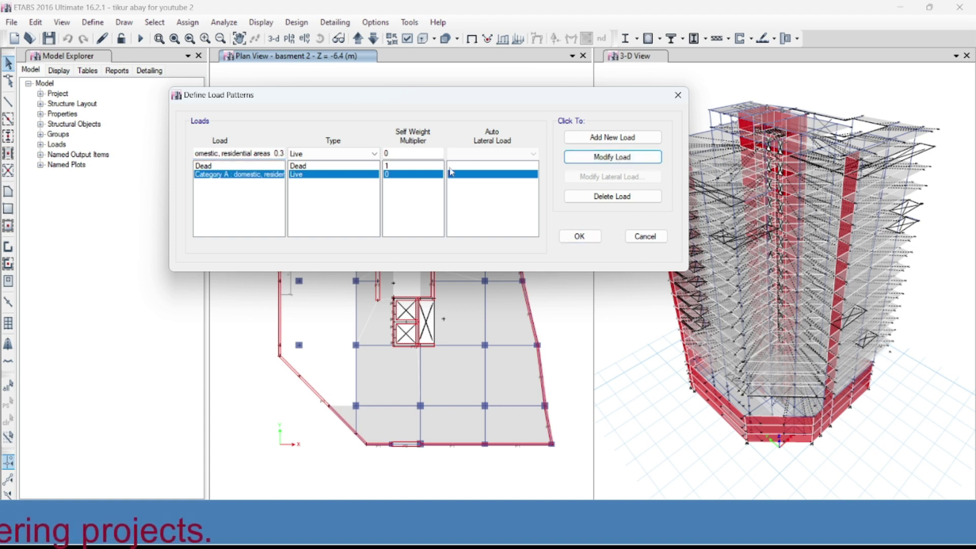
- Add a load pattern of type Live named "Category B : office areas 0.3", using the Notepad line and checking the PDF table
left_click(246, 154)
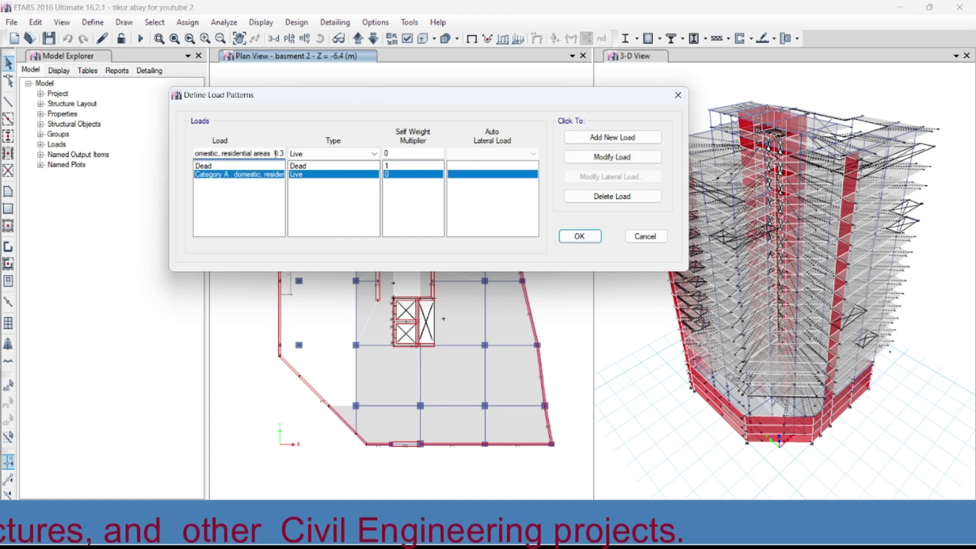
left_click_drag(275, 153, 176, 154)
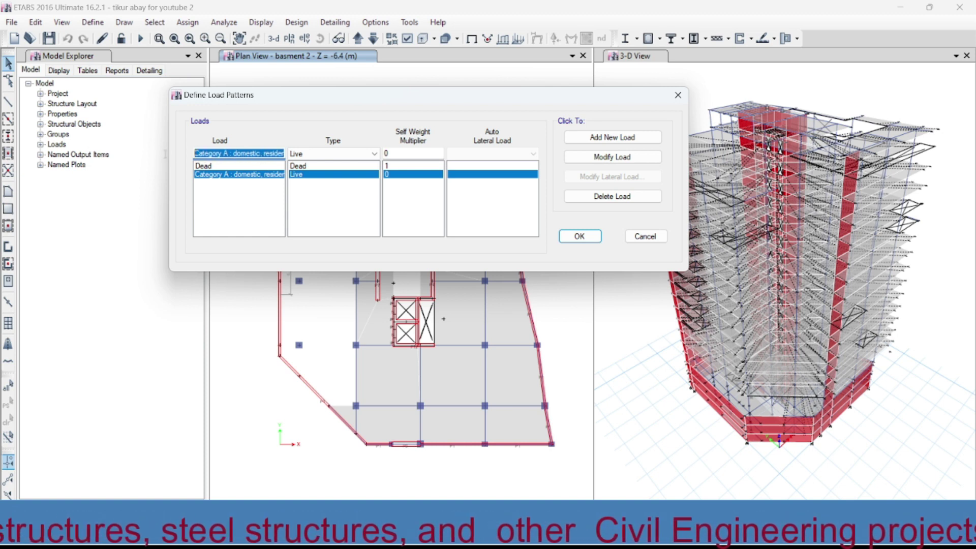
key("alt+Tab")
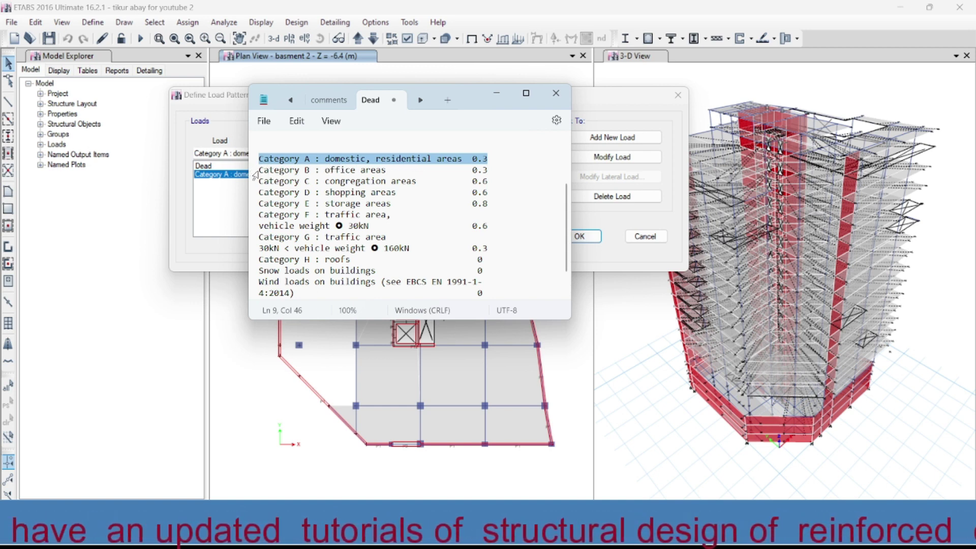
left_click_drag(258, 170, 465, 169)
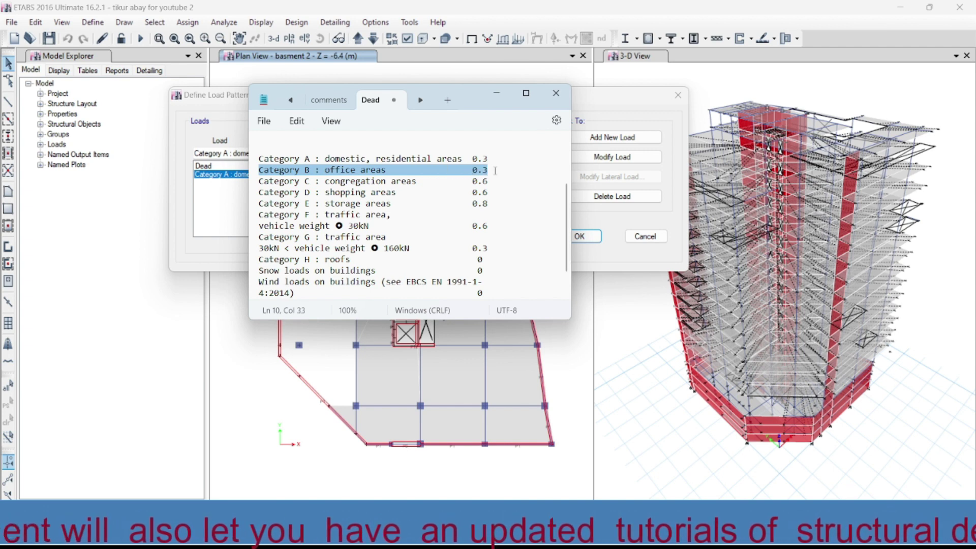
left_click(461, 172)
left_click(495, 171)
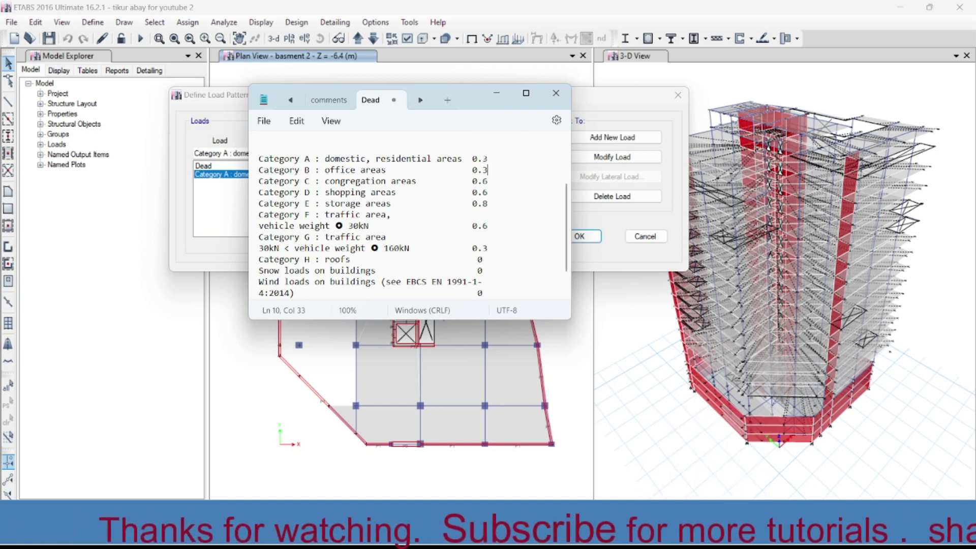
key("alt+Tab")
scroll(580, 169, "down", 3)
scroll(603, 191, "up", 3)
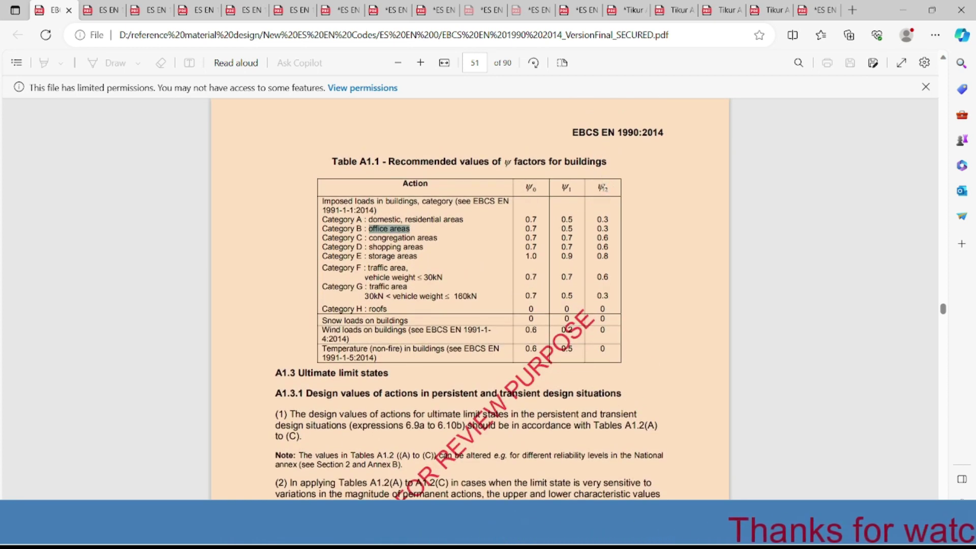
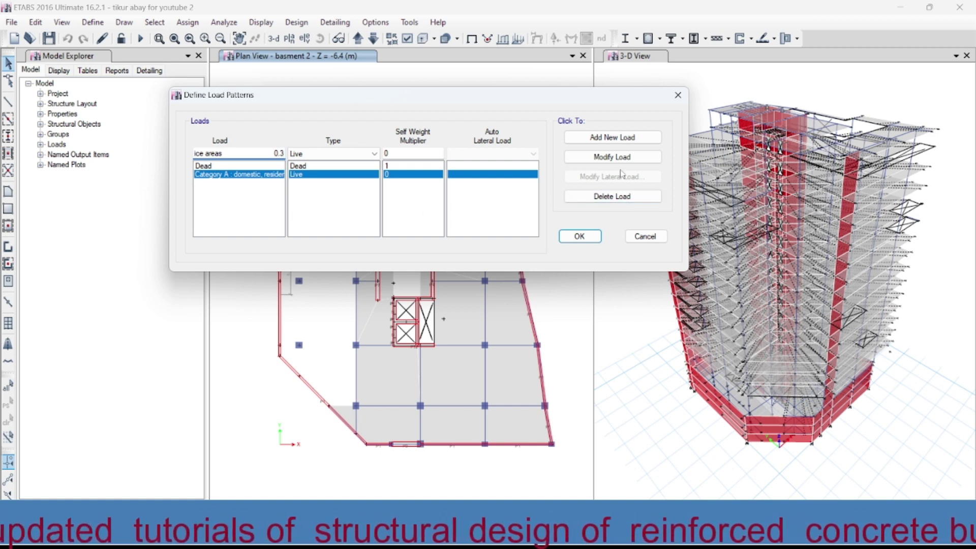
left_click(615, 138)
- Copy the Category C line from Notepad and add a Live load pattern named "Category C : congregation areas 0.6" in ETABS
left_click_drag(212, 153, 275, 152)
left_click_drag(212, 152, 193, 153)
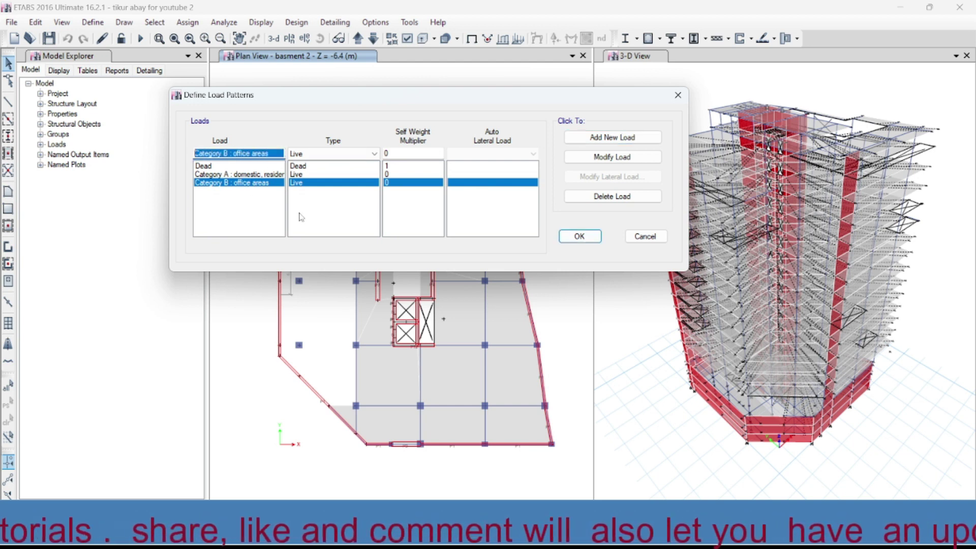
key("alt+Tab")
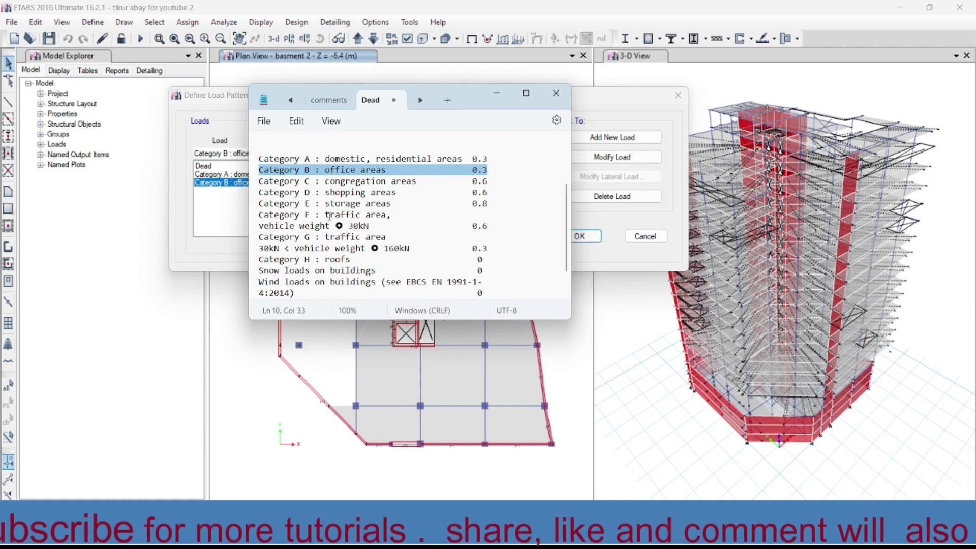
triple_click(261, 183)
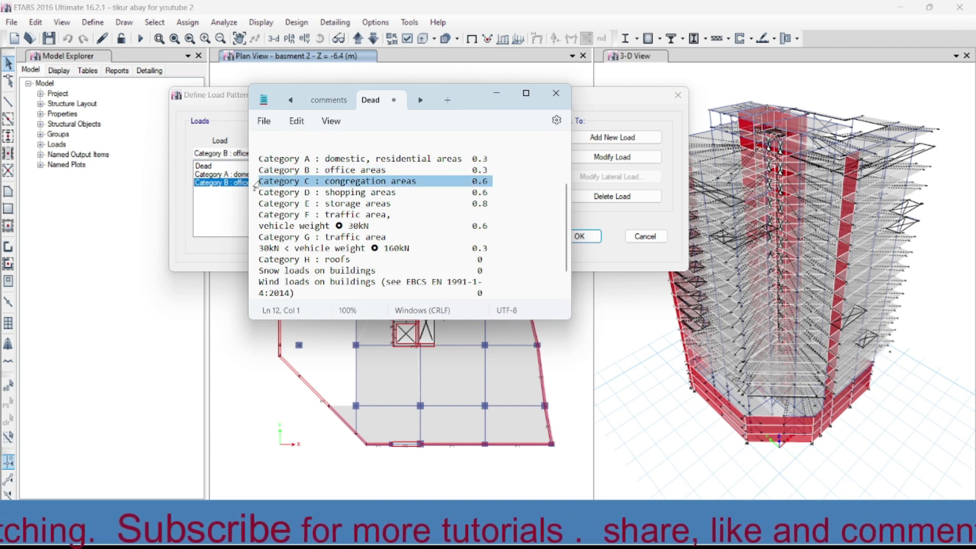
right_click(486, 183)
left_click(508, 247)
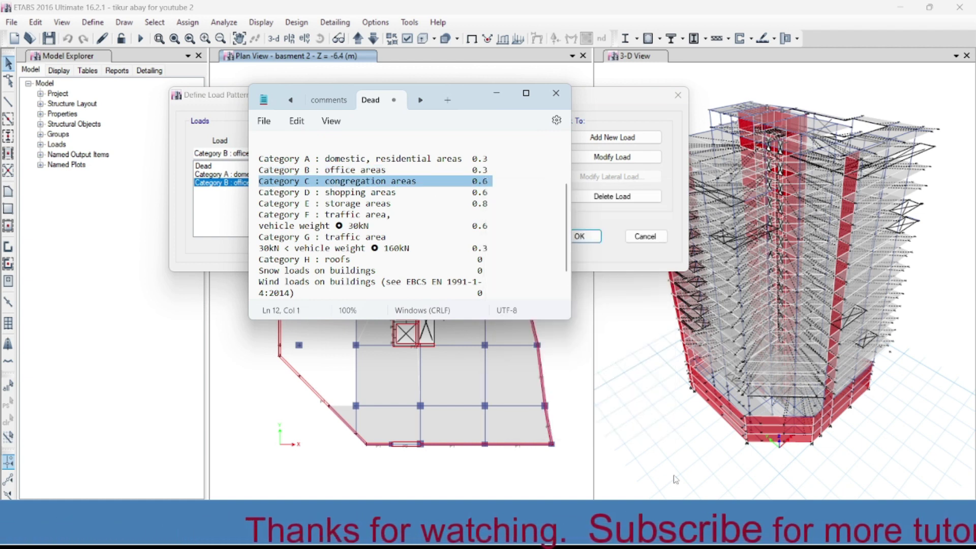
key("alt+Tab")
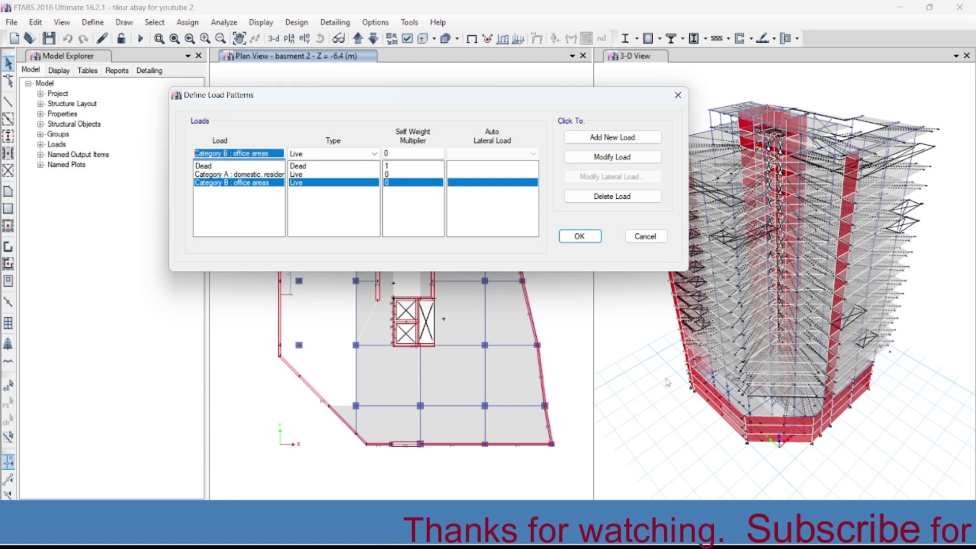
right_click(231, 158)
left_click(264, 211)
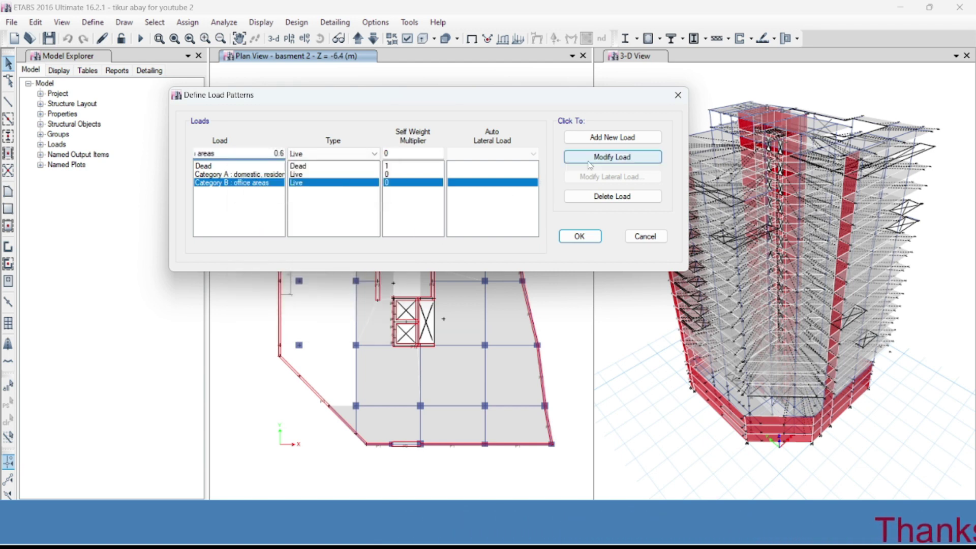
left_click(604, 137)
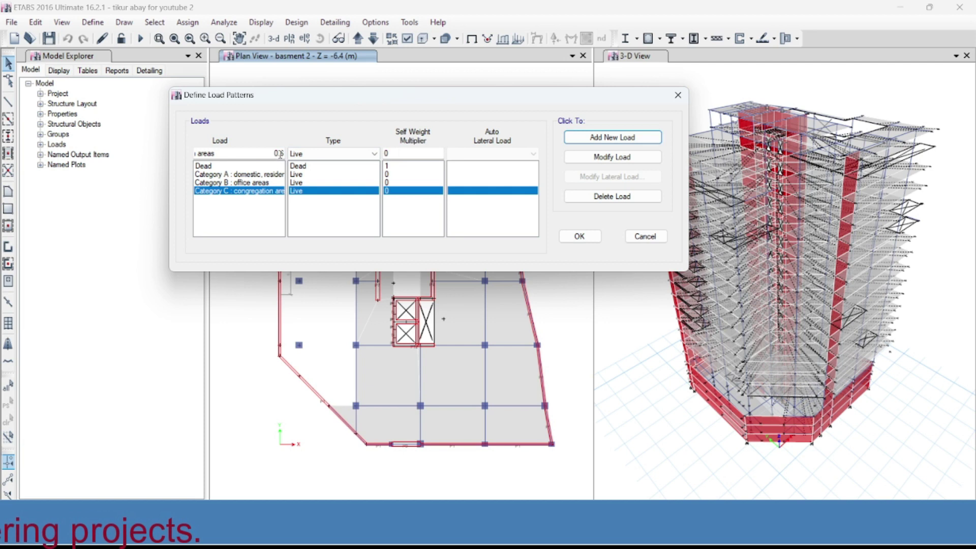
key("Tab")
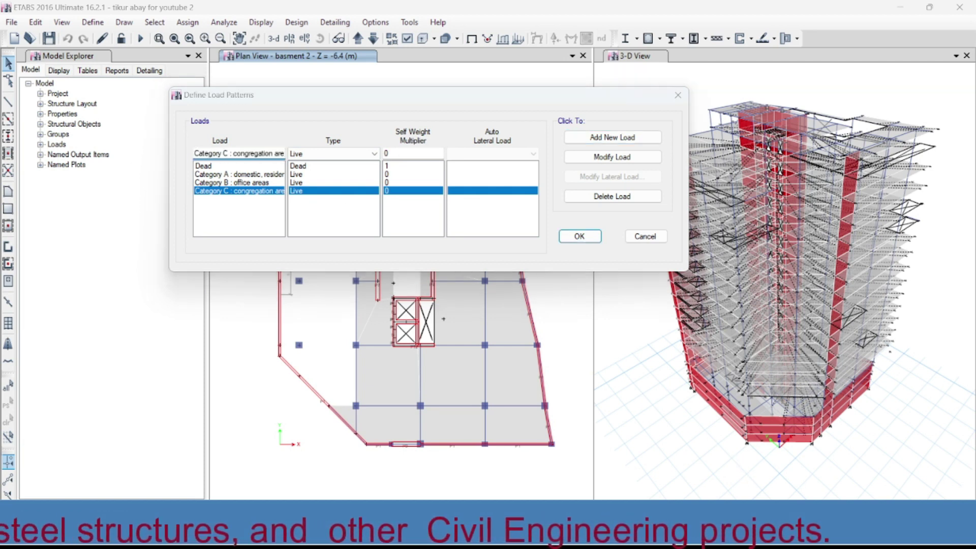
- Copy the Category D line from Notepad and add a Live load pattern named "Category D : shopping areas 0.6" in ETABS
key("alt+Tab")
left_click_drag(260, 193, 503, 196)
right_click(469, 199)
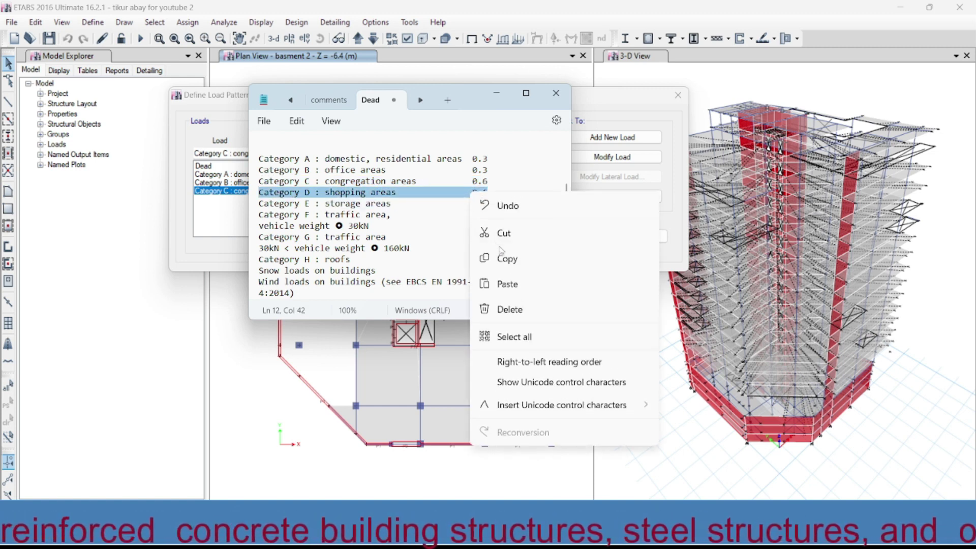
left_click(478, 316)
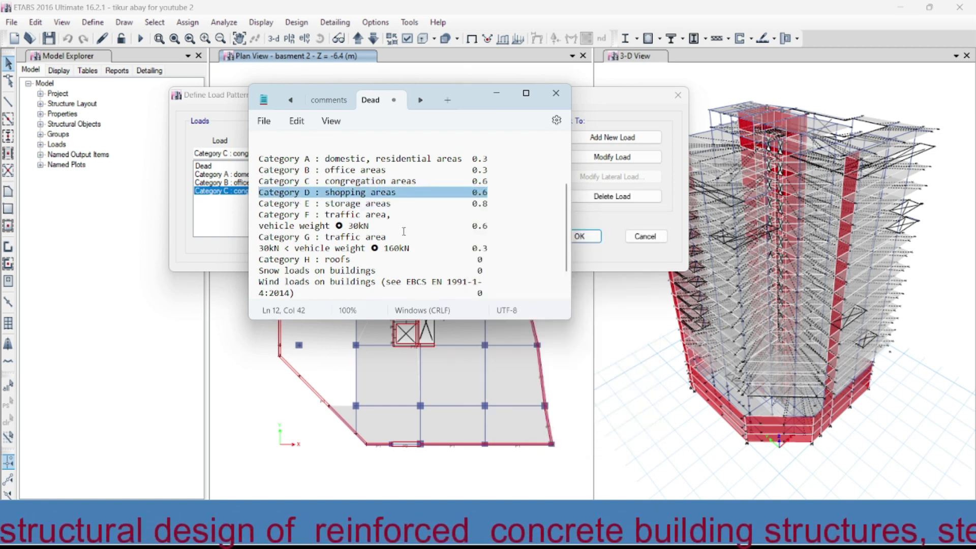
key("alt+Tab")
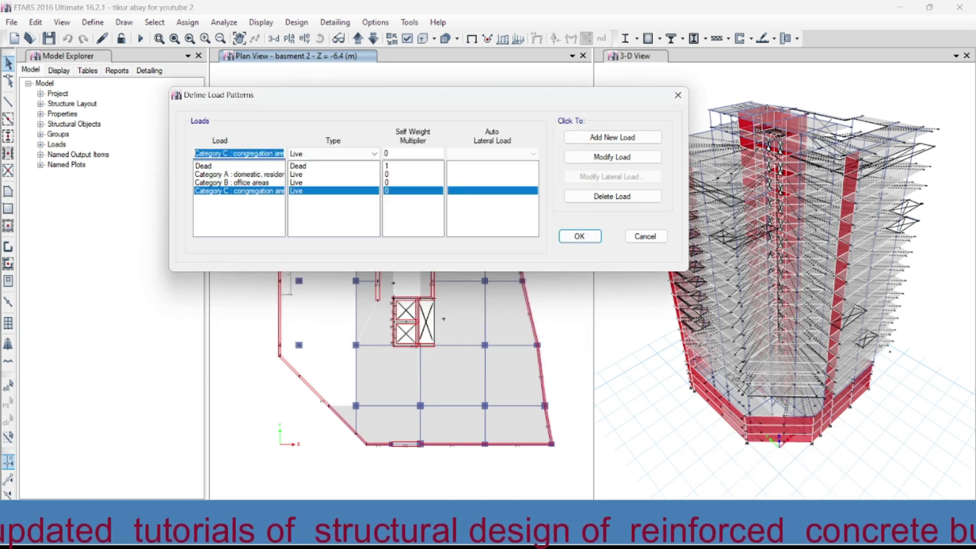
right_click(225, 152)
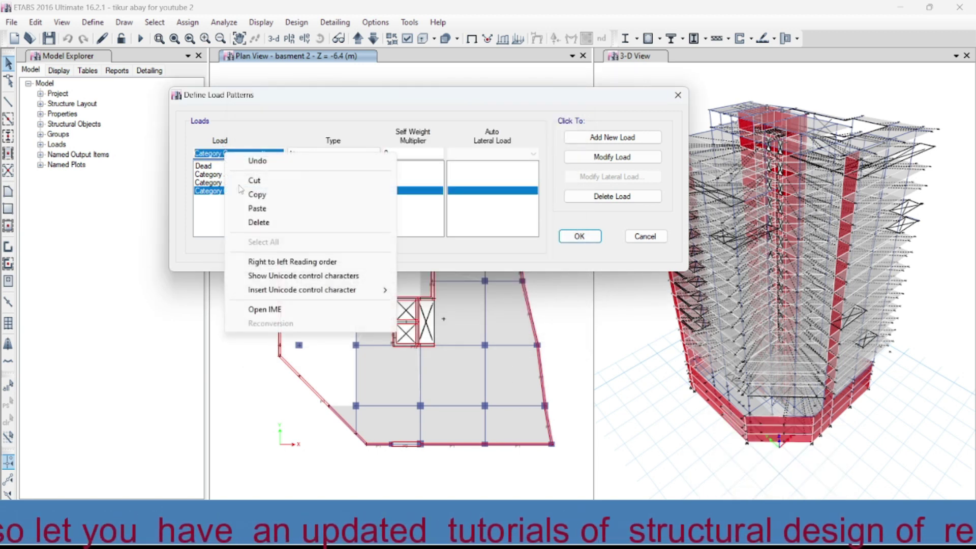
left_click(257, 208)
left_click(614, 138)
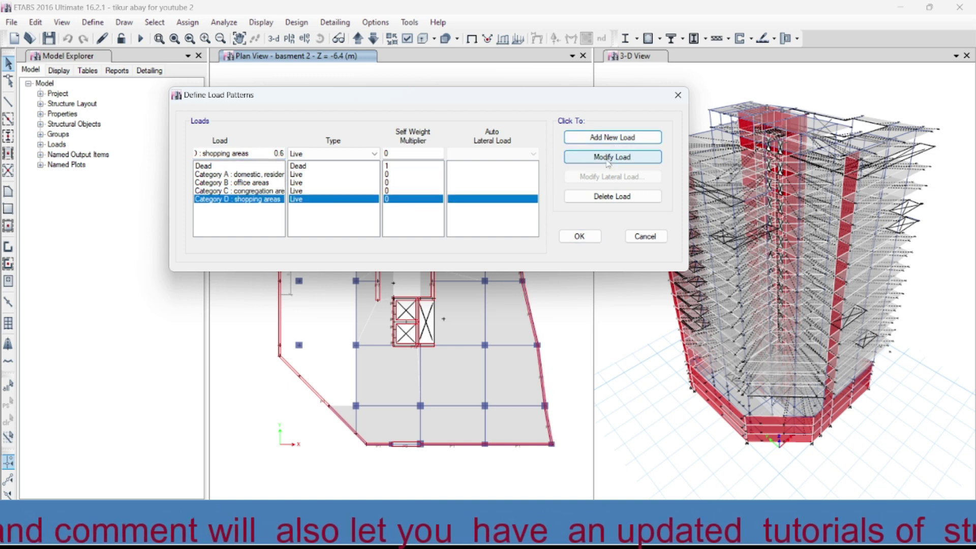
left_click_drag(283, 152, 249, 151)
key("BackSpace")
key("shift+Home")
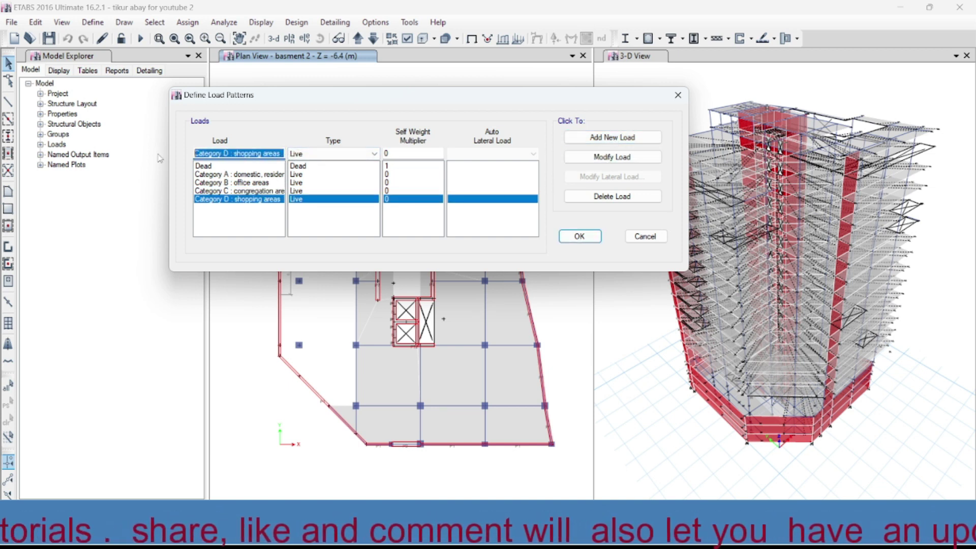
- Copy the Category E line from Notepad and add a Live load pattern named "Category E : storage areas 0.8" in ETABS
key("alt+Tab")
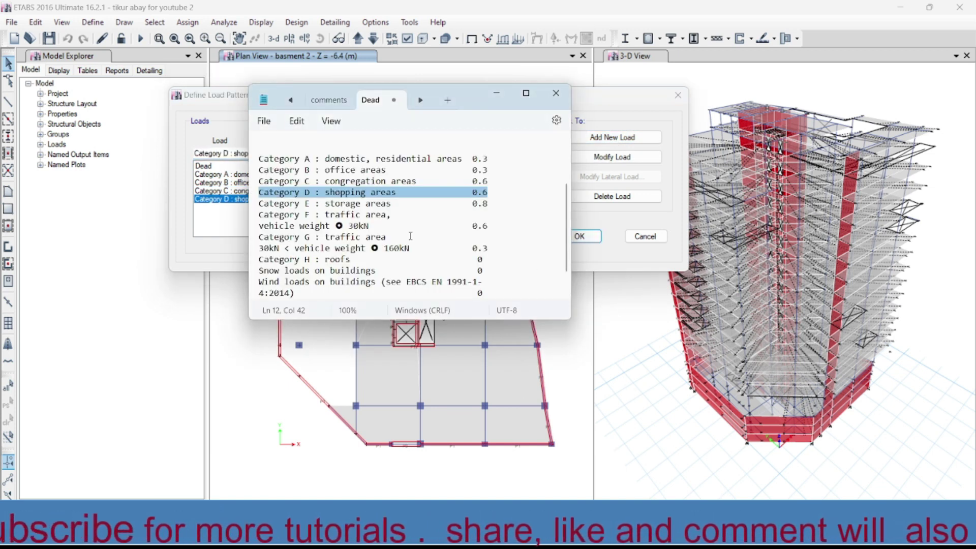
left_click_drag(263, 203, 491, 202)
right_click(482, 204)
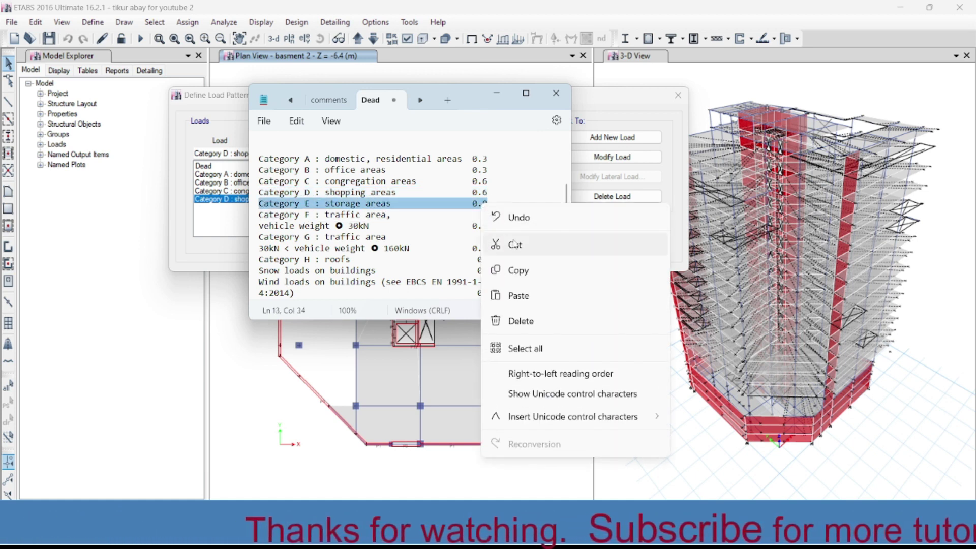
left_click(528, 268)
key("alt+Tab")
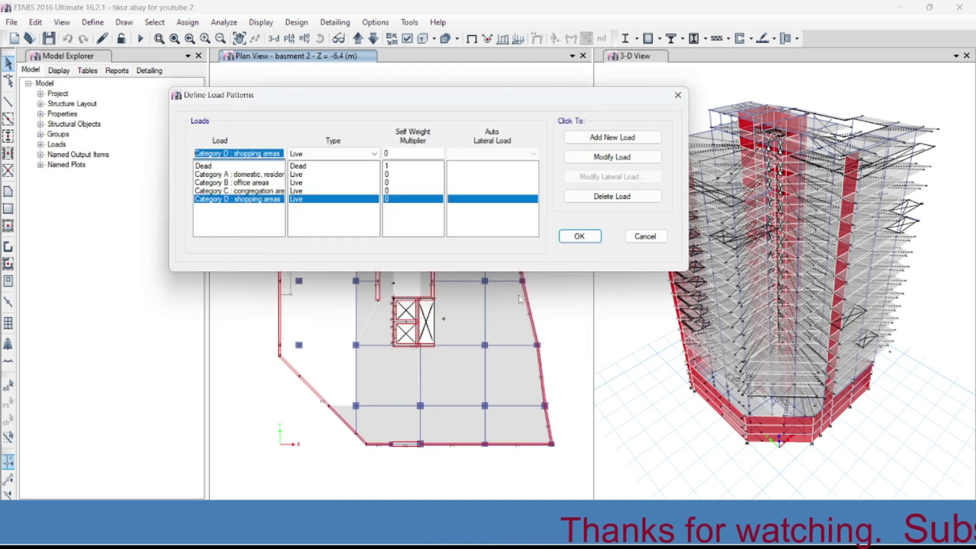
right_click(236, 153)
left_click(256, 206)
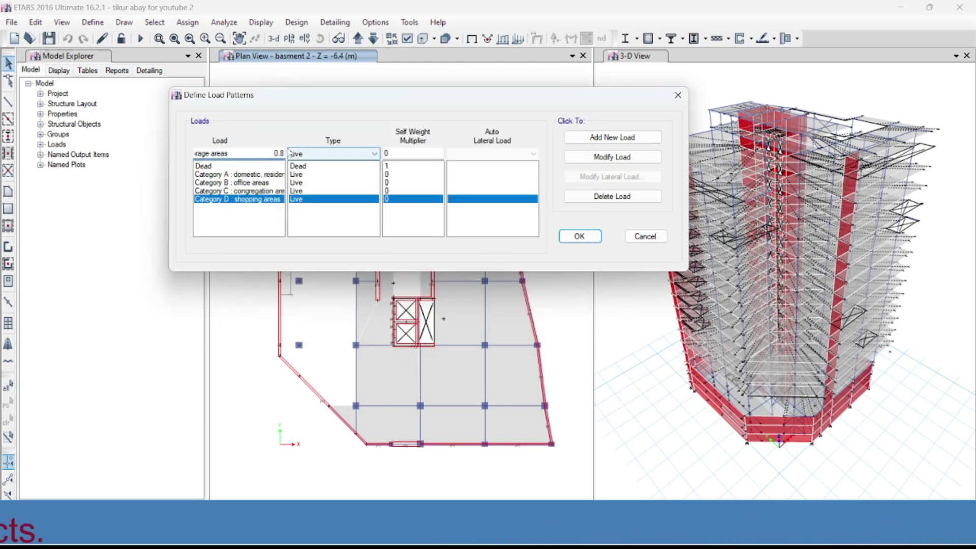
left_click(641, 137)
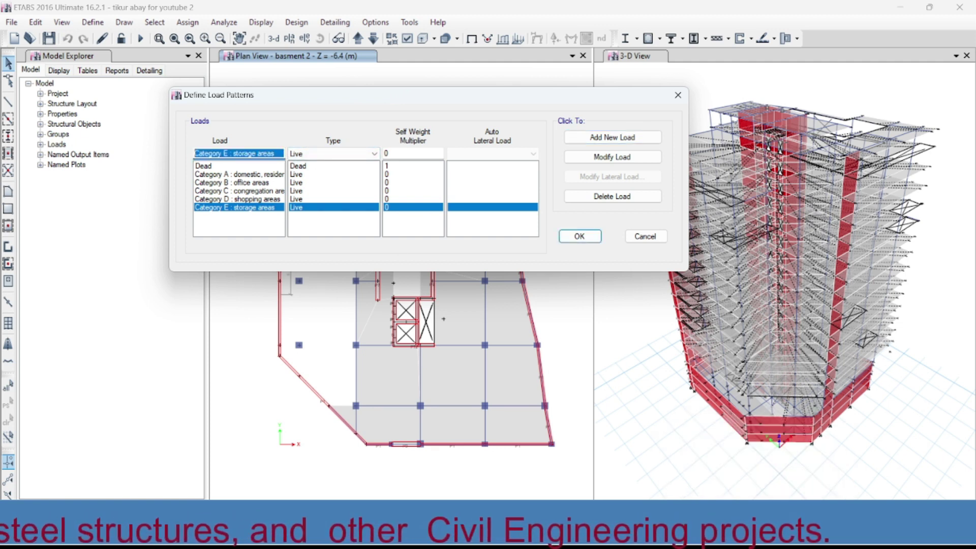
- In the Notepad list, replace the garbled symbol before 30kN with "<" and the one before 160kN with ">"
left_click(747, 450)
left_click_drag(259, 214, 421, 225)
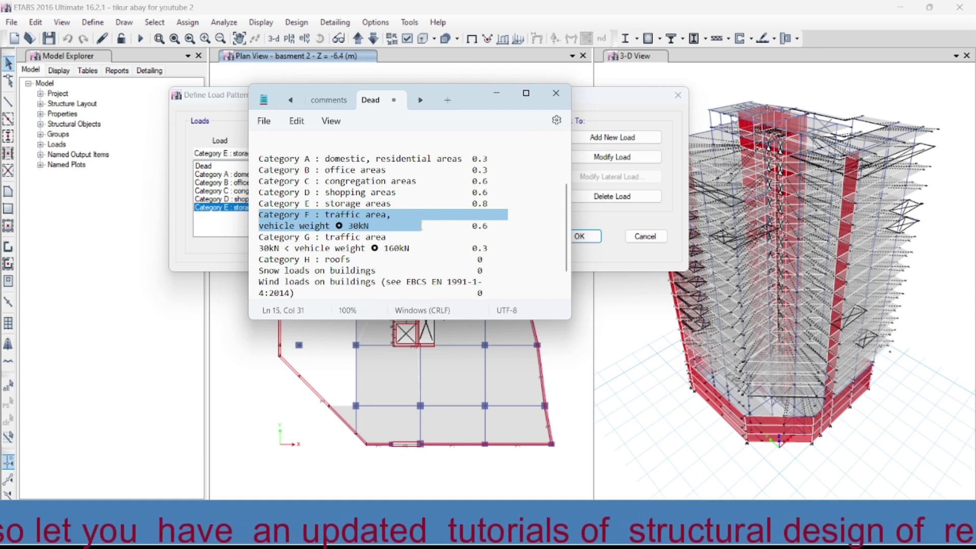
double_click(339, 225)
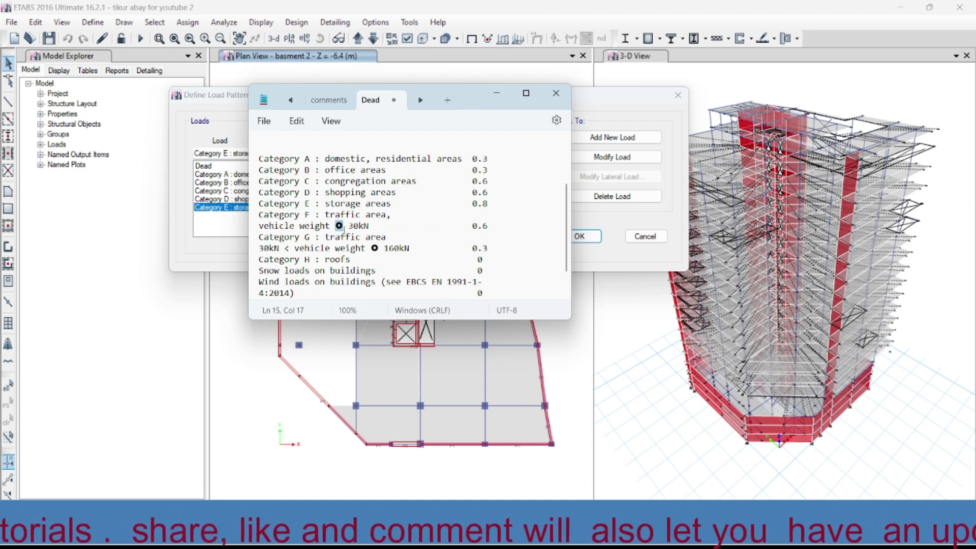
type("<")
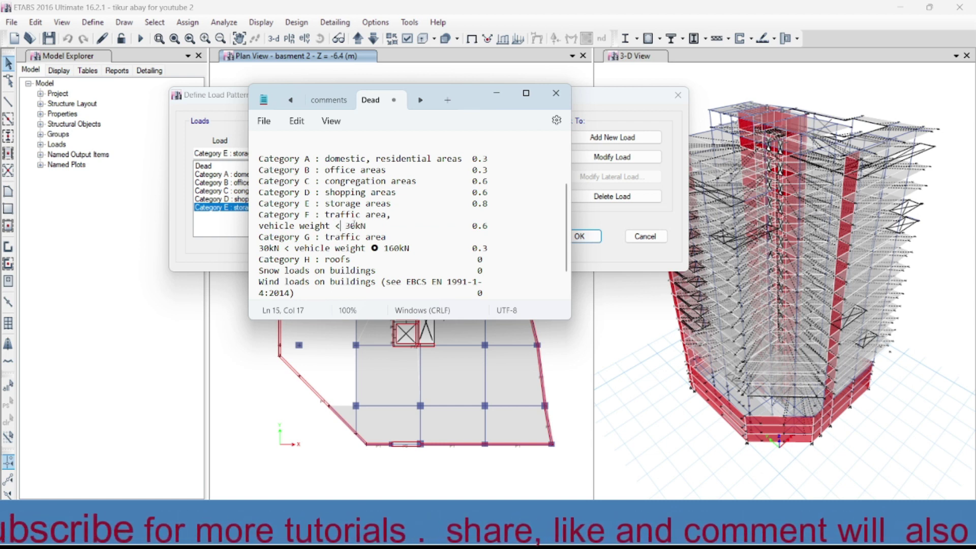
double_click(374, 249)
key("Left")
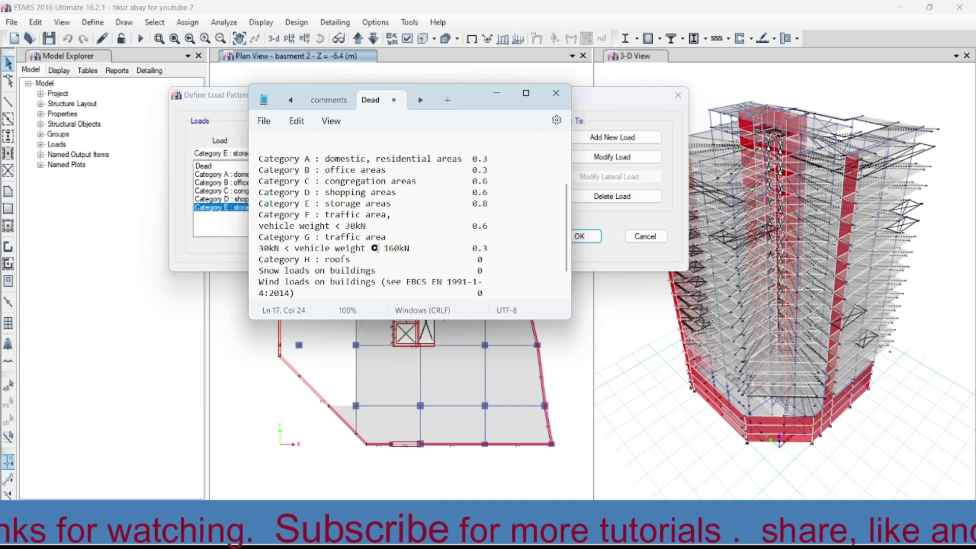
key("Delete")
type(">")
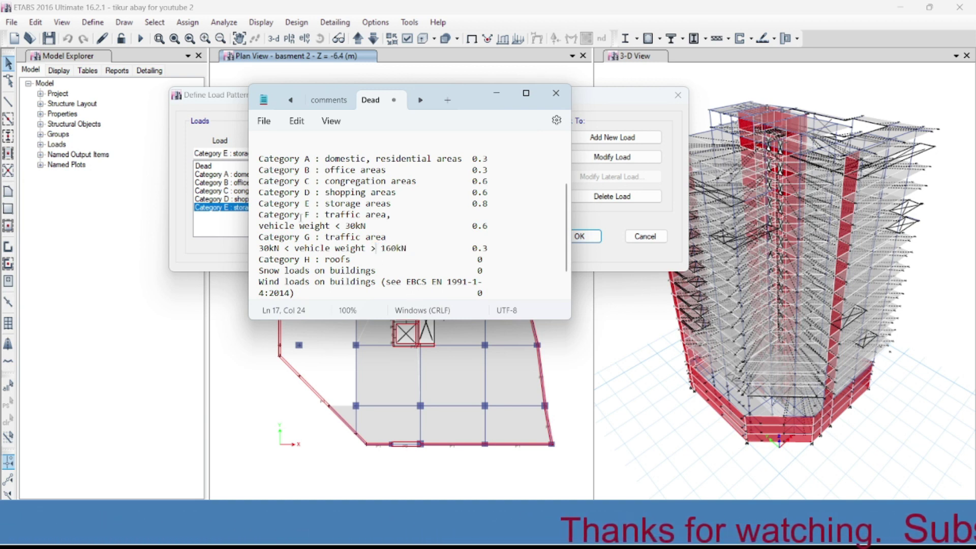
- Copy the Category F vehicle weight line from Notepad and add a Live load pattern named "vehicle weight < 30kN 0.6" in ETABS
left_click_drag(260, 226, 462, 237)
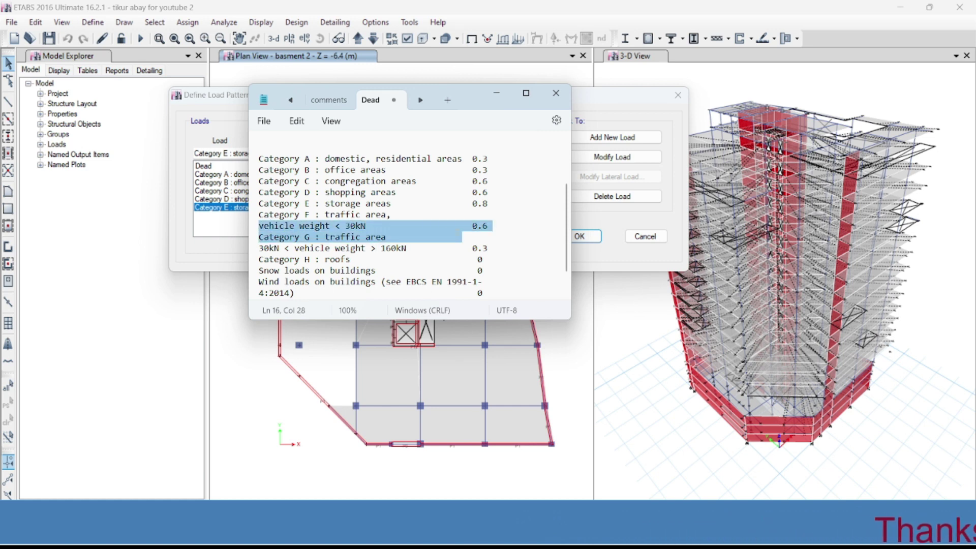
right_click(460, 234)
left_click(499, 292)
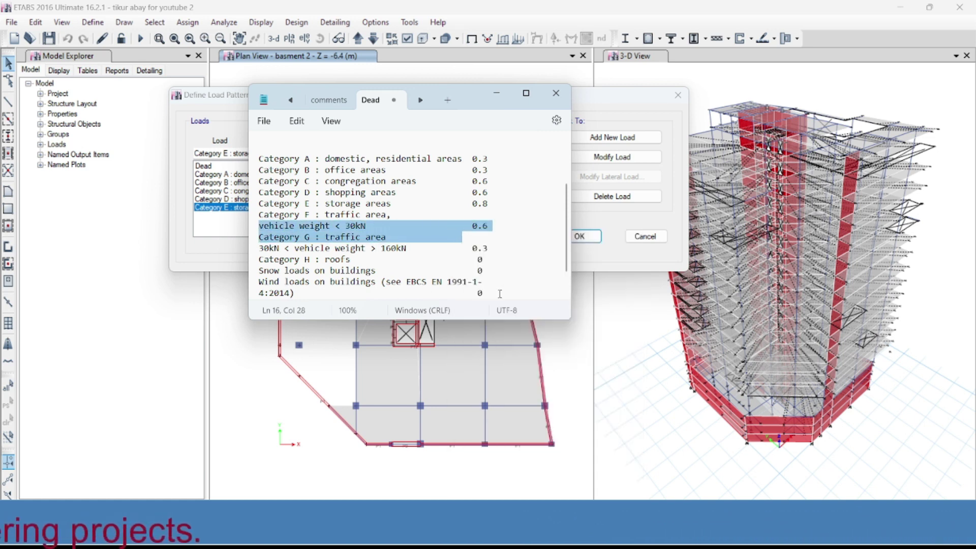
key("alt+Tab")
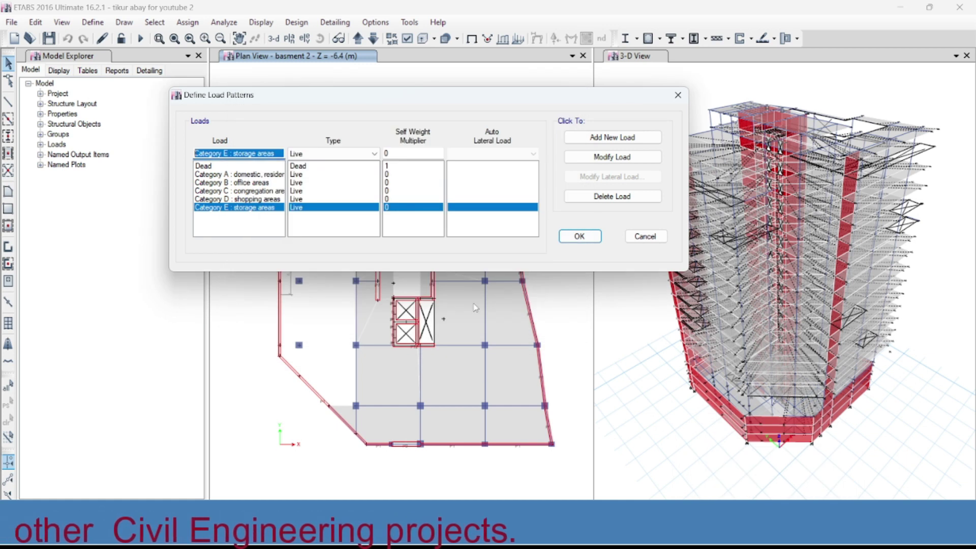
right_click(235, 151)
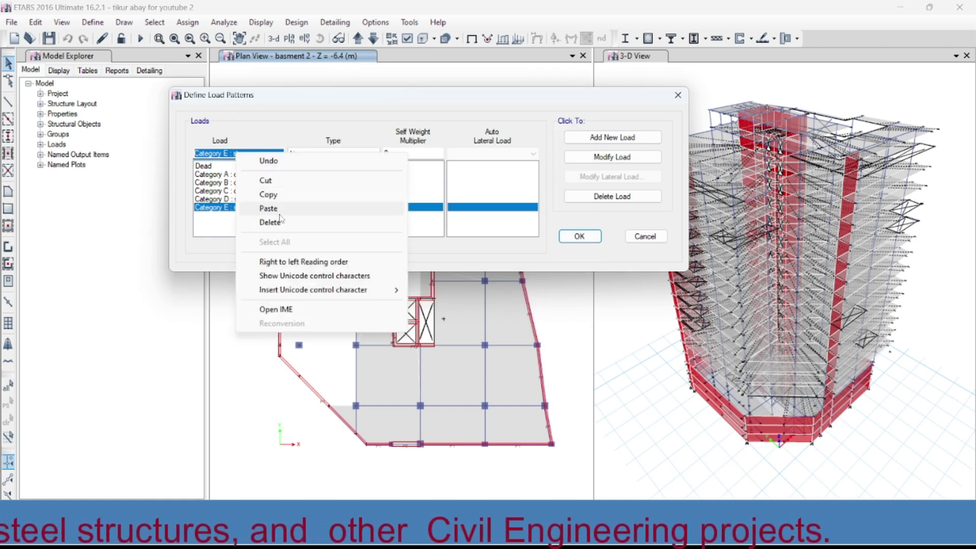
left_click(277, 201)
left_click(625, 138)
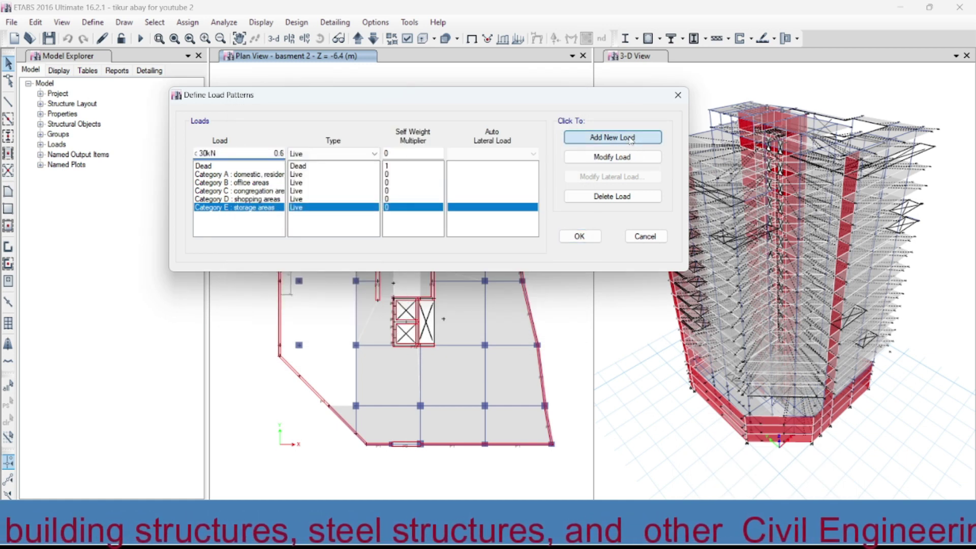
left_click_drag(284, 151, 155, 156)
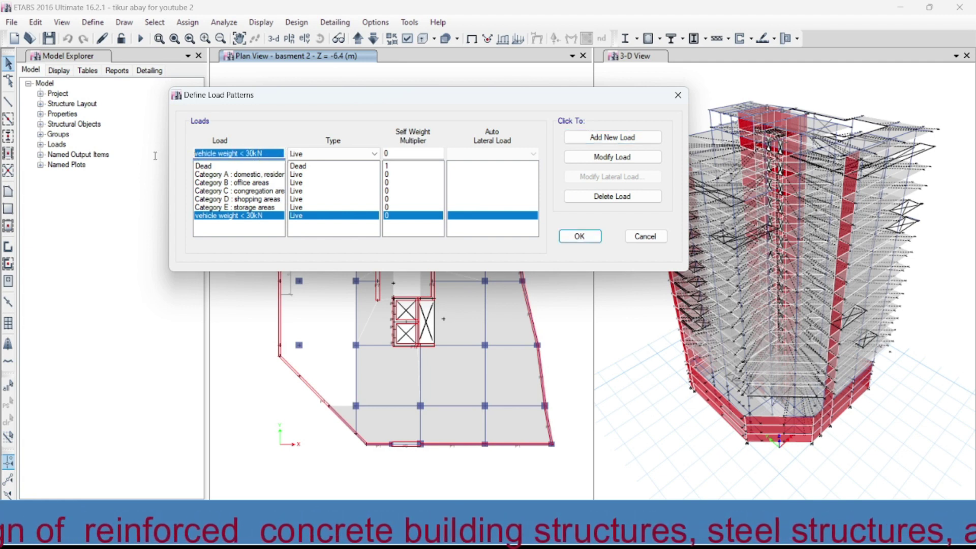
right_click(250, 152)
- Copy the Category G vehicle weight line from Notepad and add a Live load pattern named "30kN < vehicle weight > 160kN 0.3" in ETABS
key("alt+Tab")
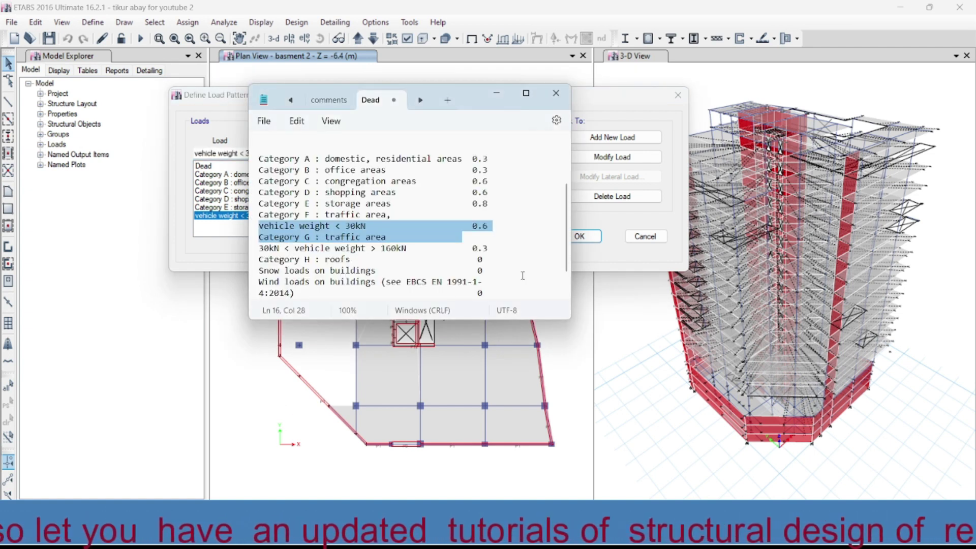
left_click_drag(260, 249, 493, 247)
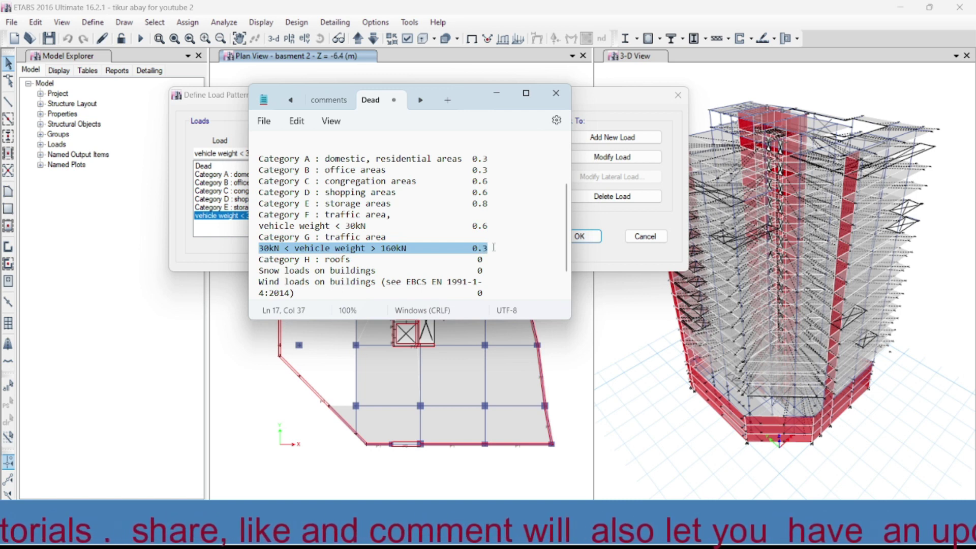
right_click(366, 249)
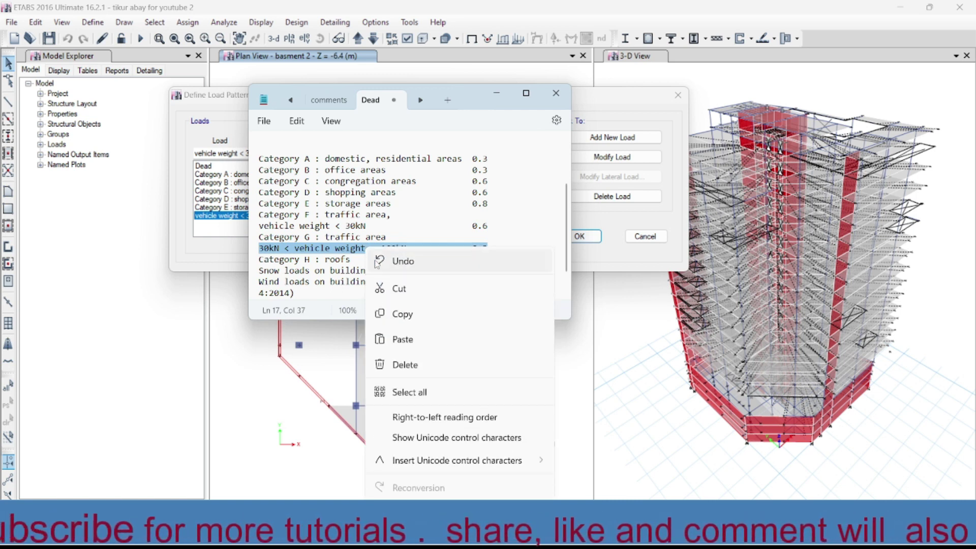
left_click(412, 314)
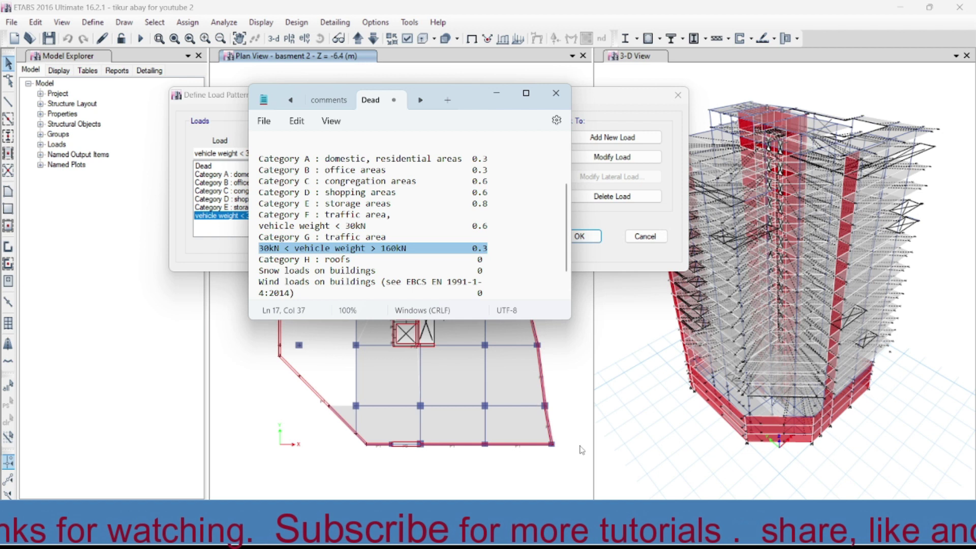
mouse_move(743, 535)
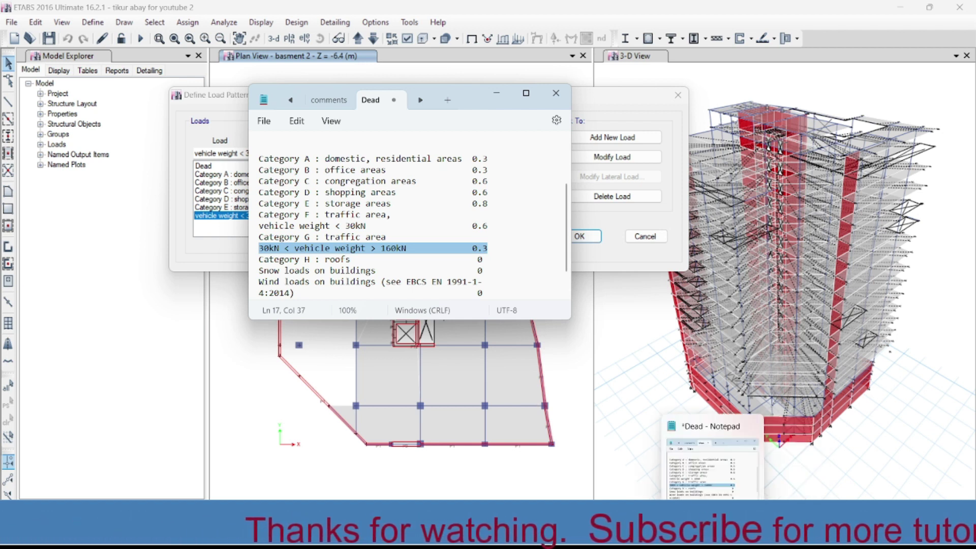
key("alt+Tab")
right_click(254, 151)
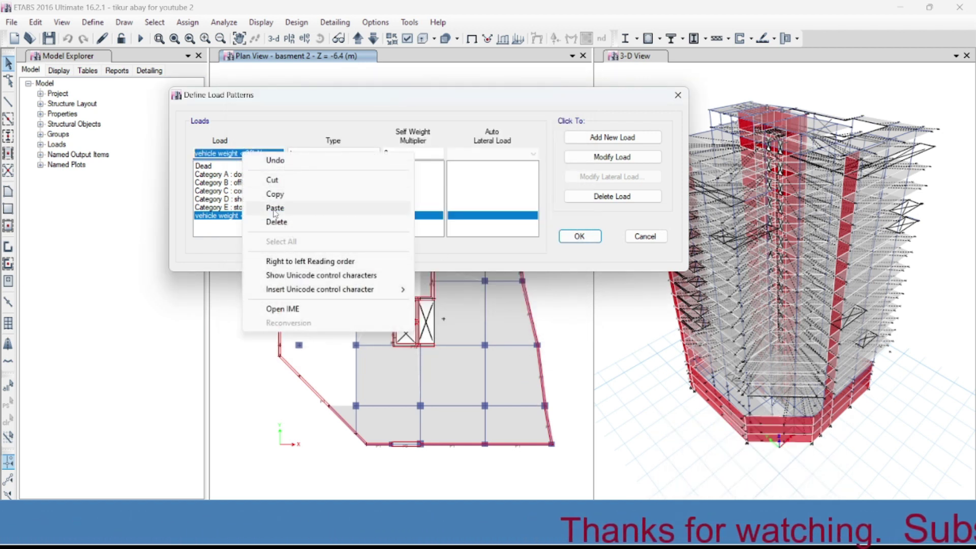
left_click(272, 212)
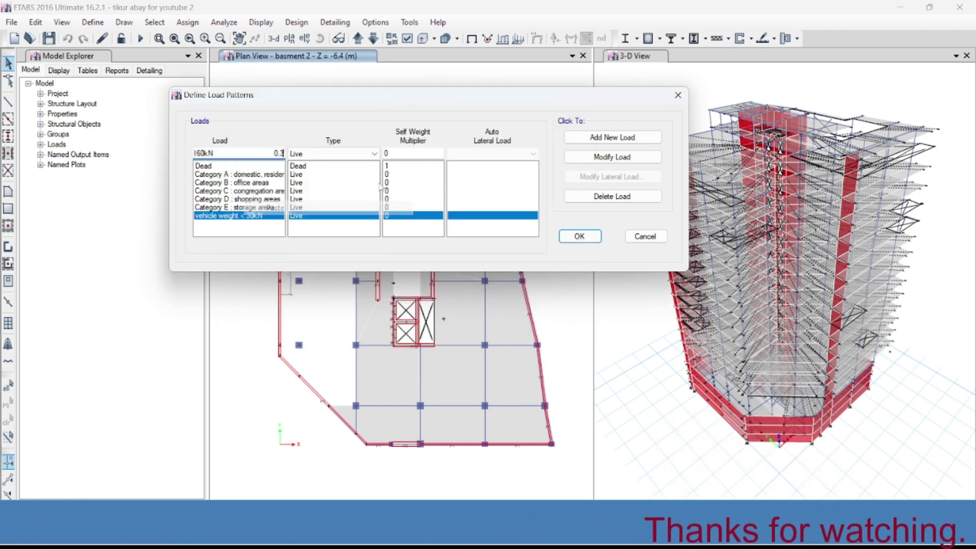
left_click(614, 142)
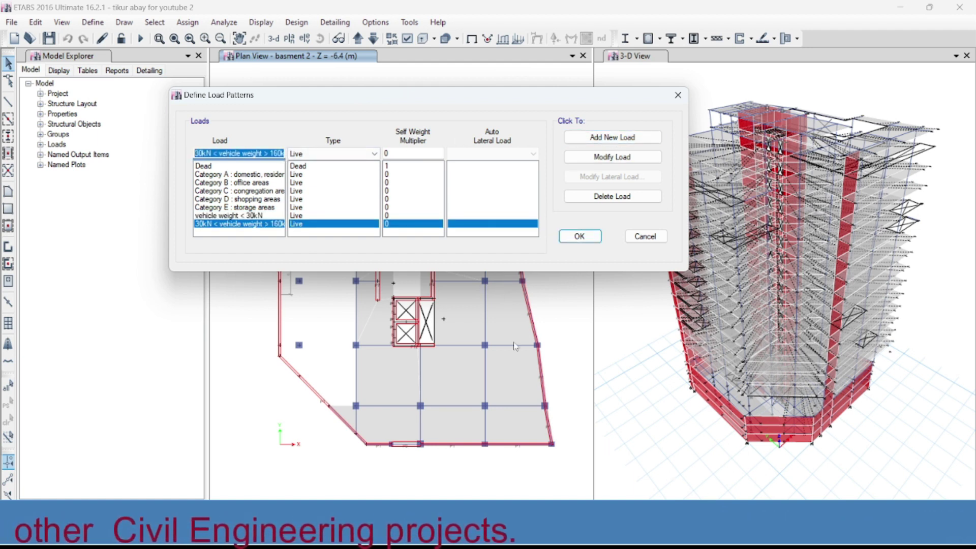
- Copy the Category H line from Notepad and add a Live load pattern named "Category H : roofs 0" in ETABS
key("alt+Tab")
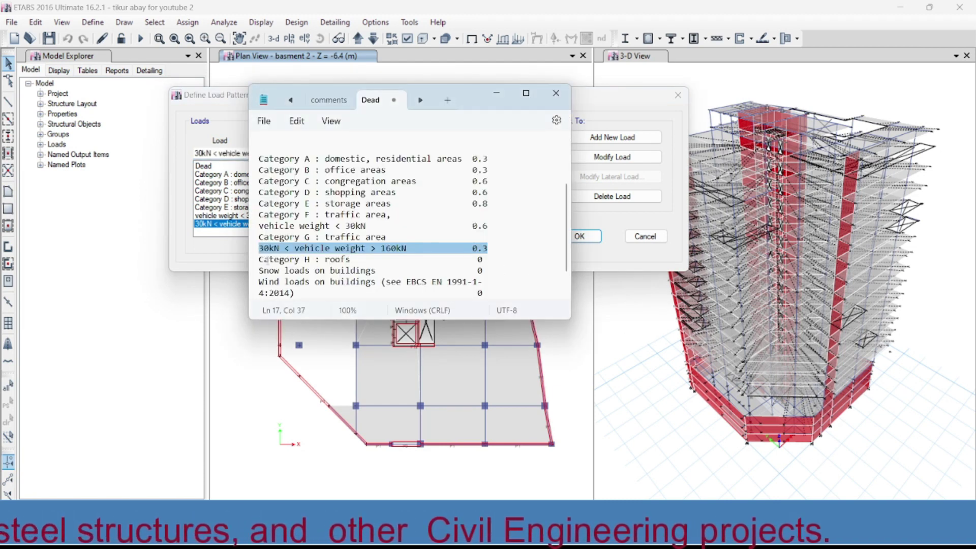
left_click_drag(260, 260, 489, 260)
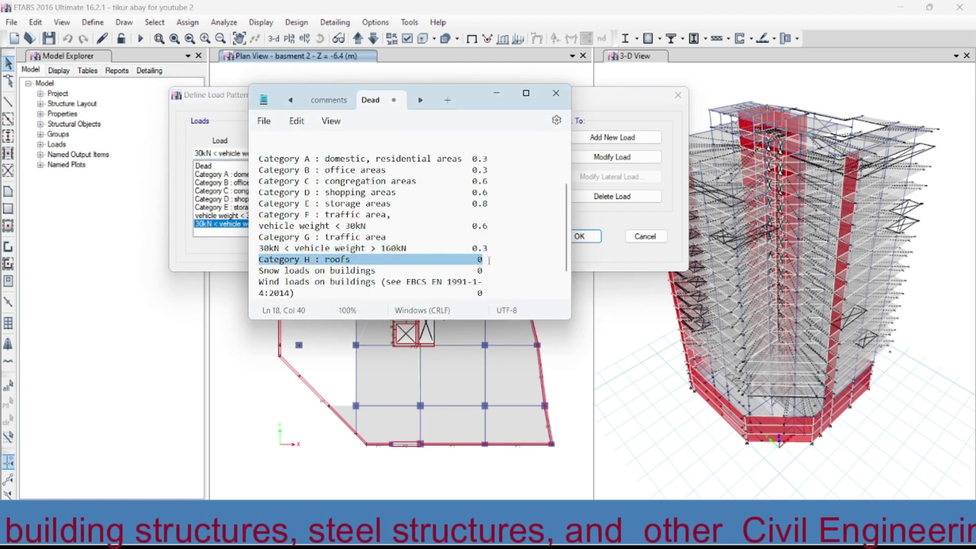
right_click(477, 263)
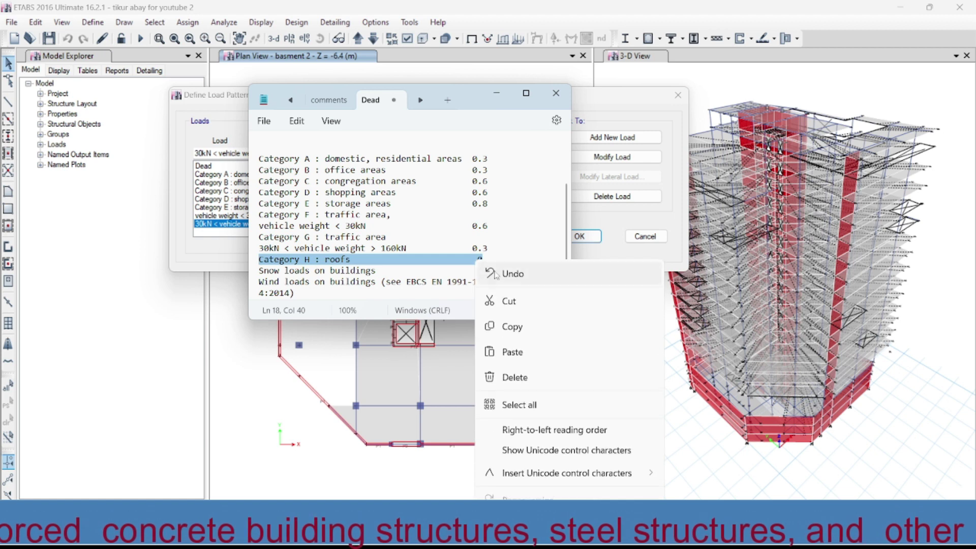
left_click(518, 322)
key("alt+Tab")
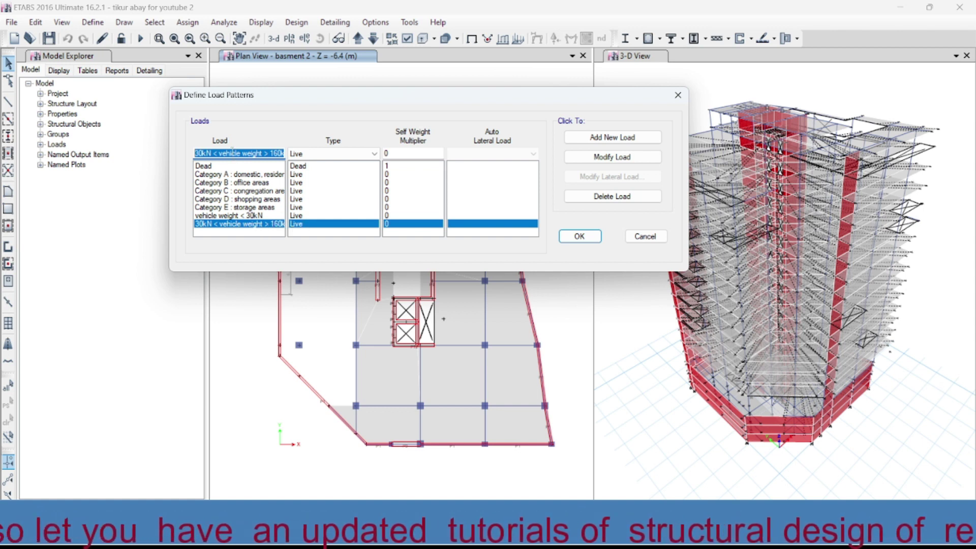
right_click(232, 151)
left_click(256, 206)
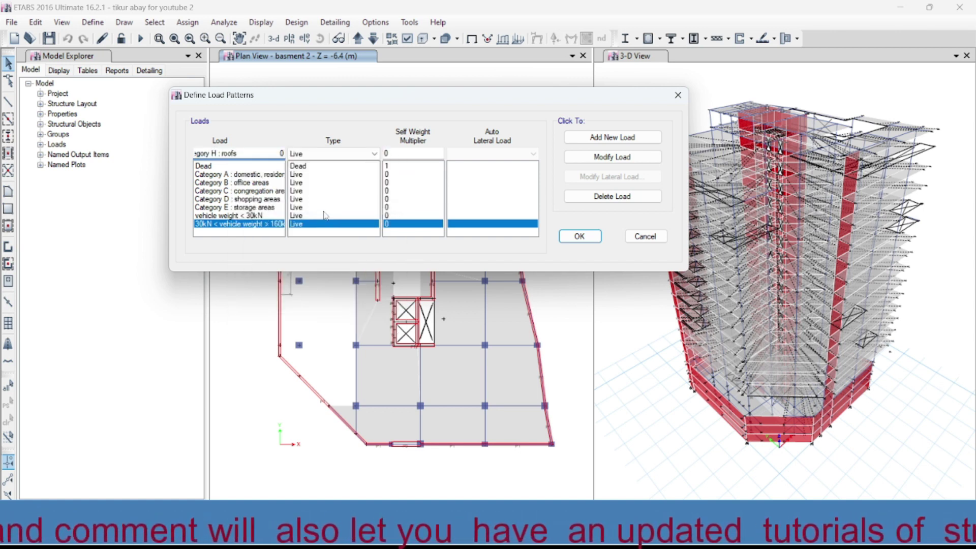
left_click(612, 137)
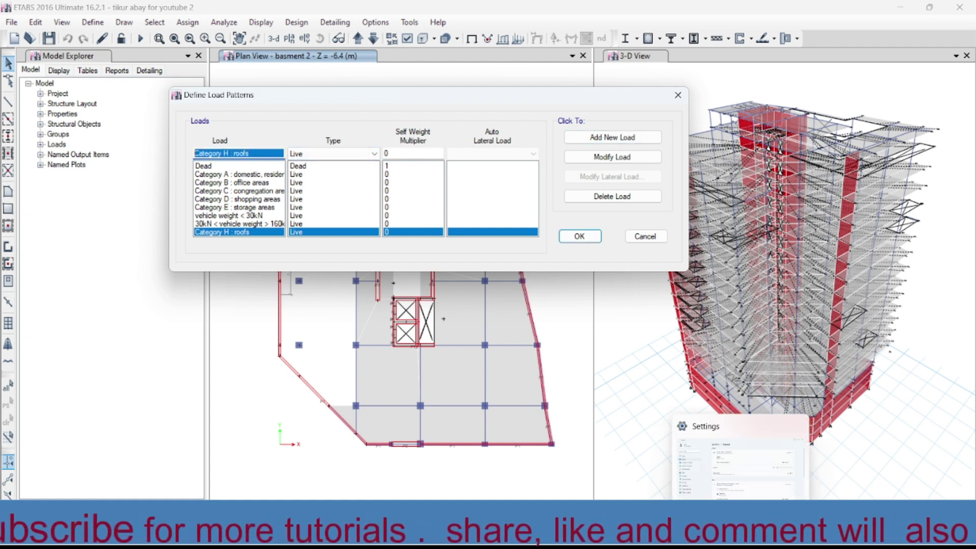
- Copy the snow loads line from Notepad and add a Live load pattern named "Snow loads on buildings 0" in ETABS
key("alt+Tab")
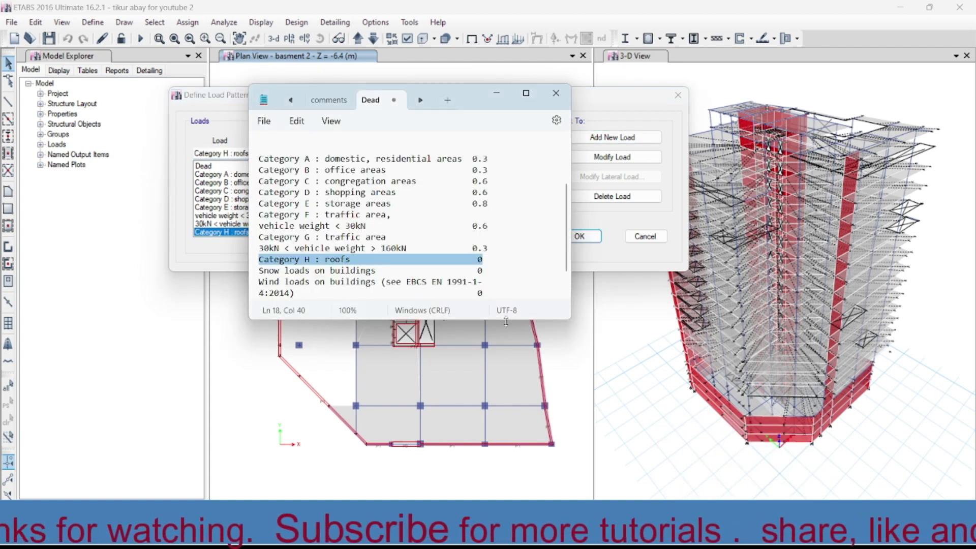
left_click_drag(260, 270, 501, 267)
right_click(380, 274)
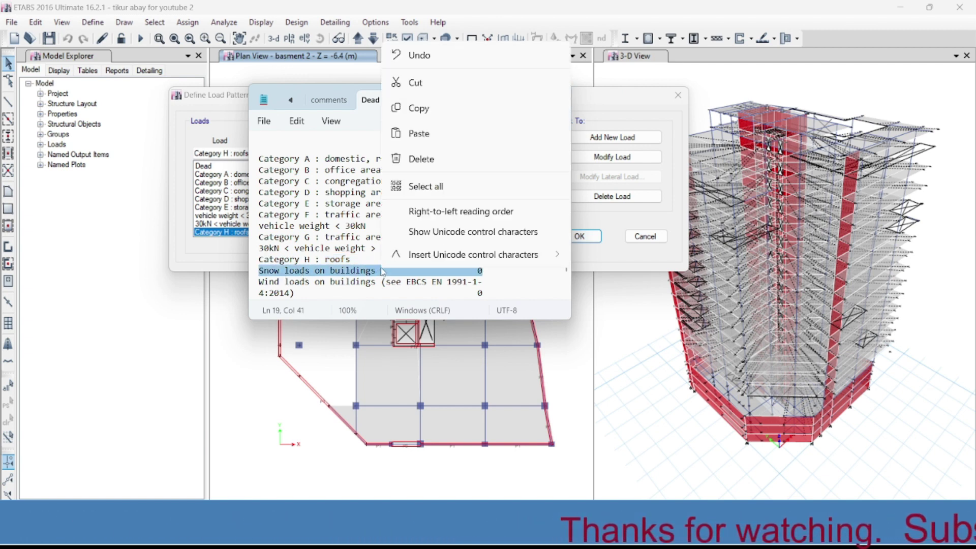
left_click(418, 80)
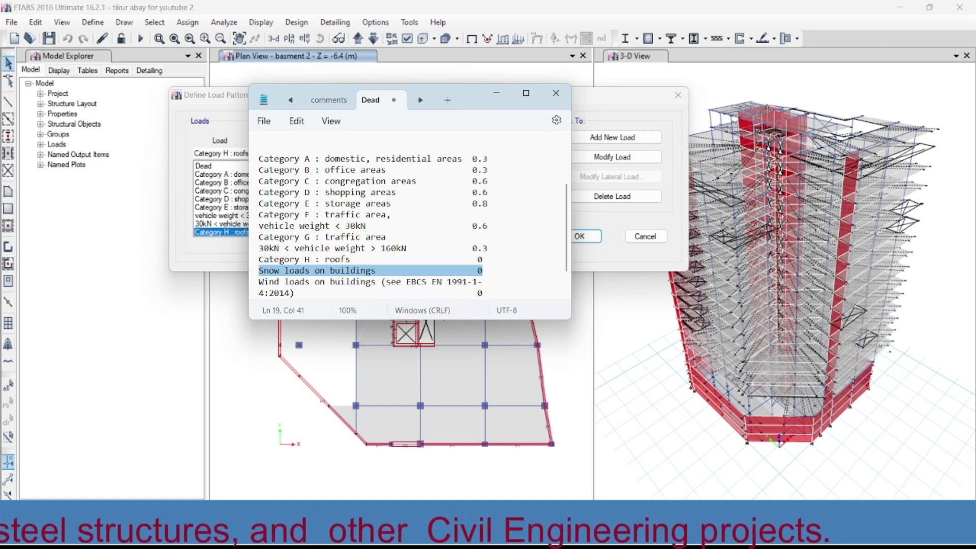
key("alt+Tab")
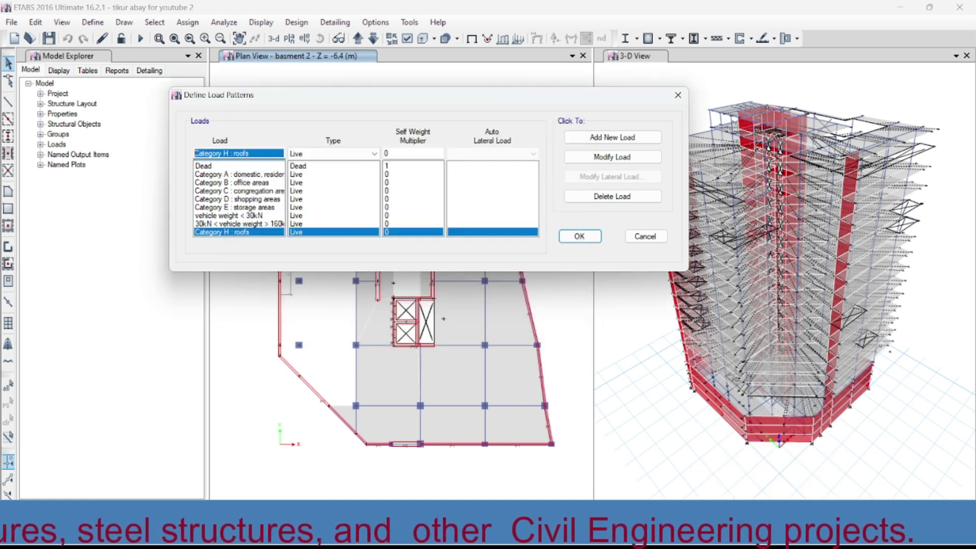
right_click(248, 152)
left_click(264, 207)
left_click(602, 138)
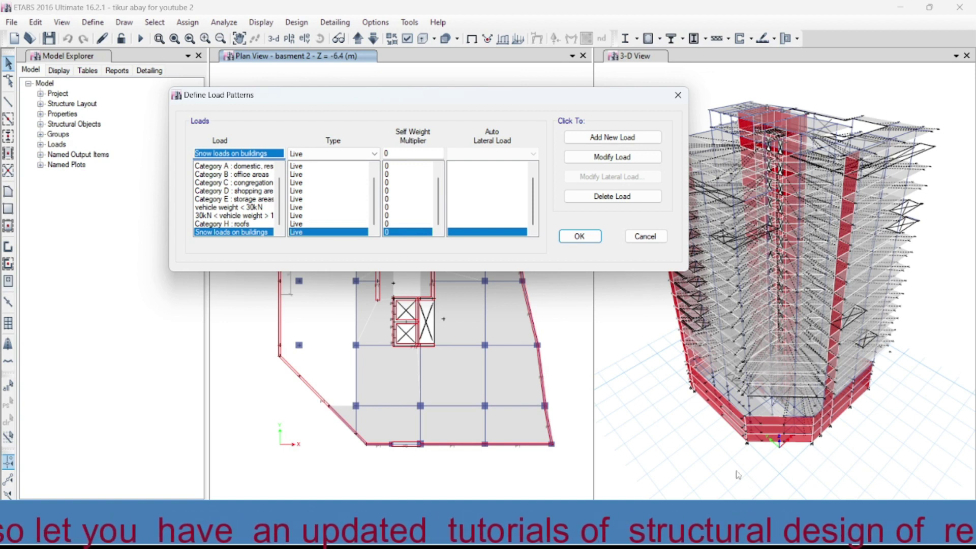
- Copy the two-line wind loads entry from Notepad and add a Live load pattern named "Wind loads on buildings (see EBCS EN 1991-1-" in ETABS
key("alt+Tab")
scroll(274, 256, "down", 1)
left_click_drag(259, 249, 495, 262)
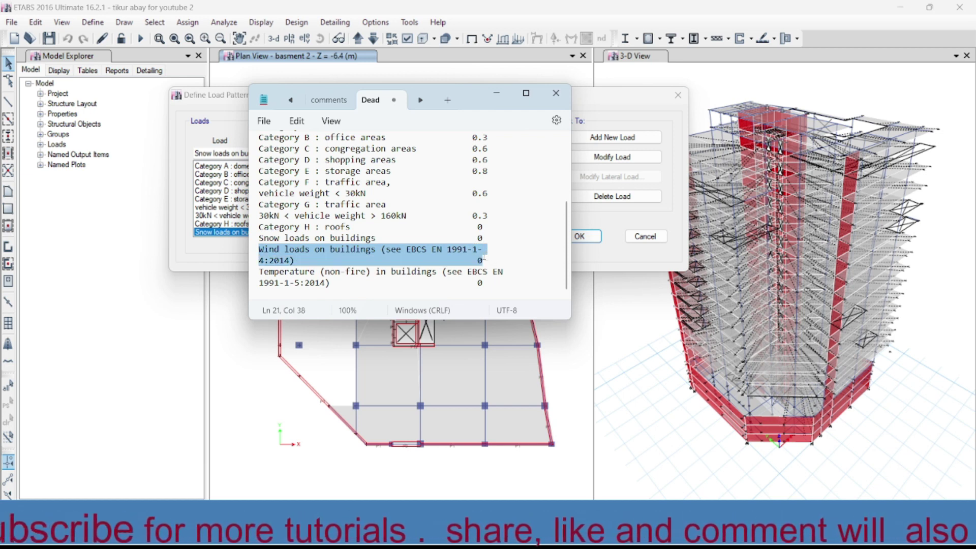
right_click(431, 258)
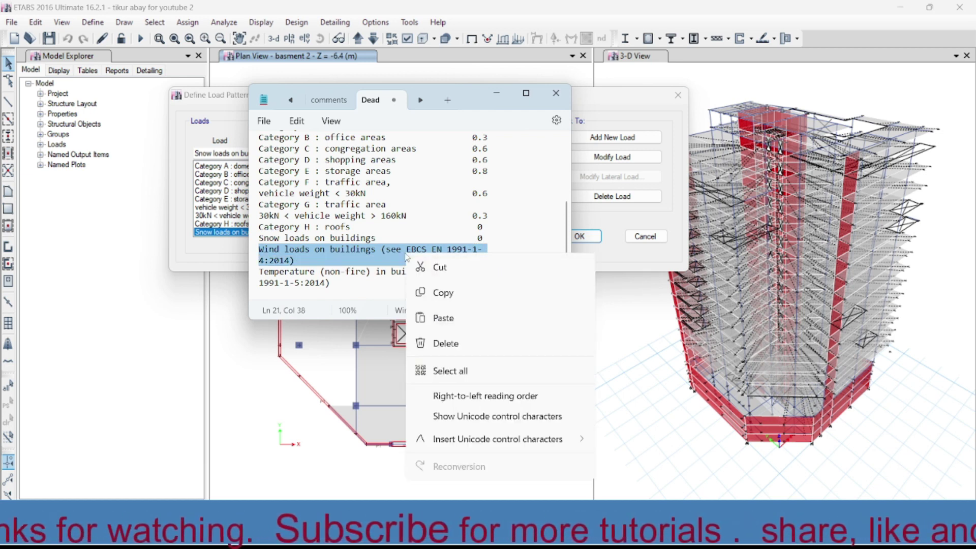
left_click(453, 318)
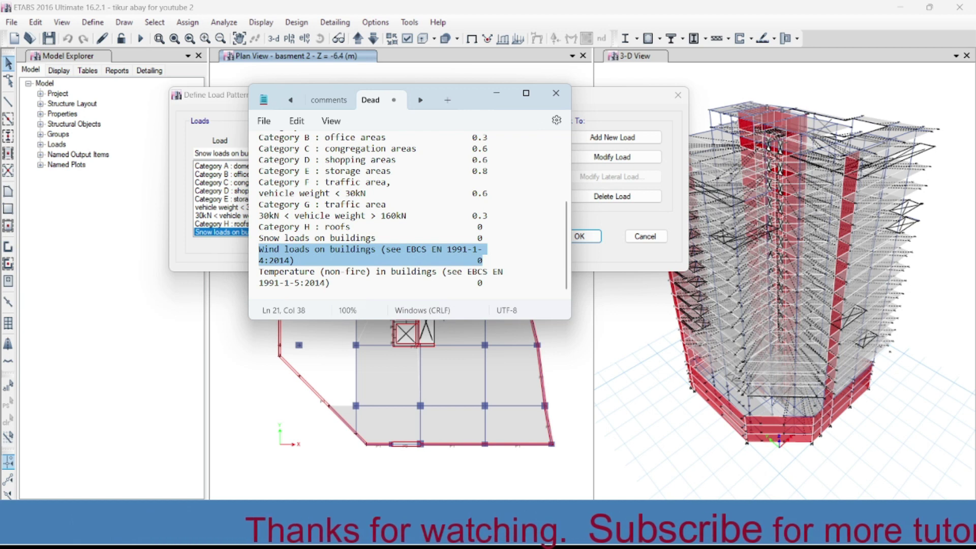
key("alt+Tab")
right_click(237, 152)
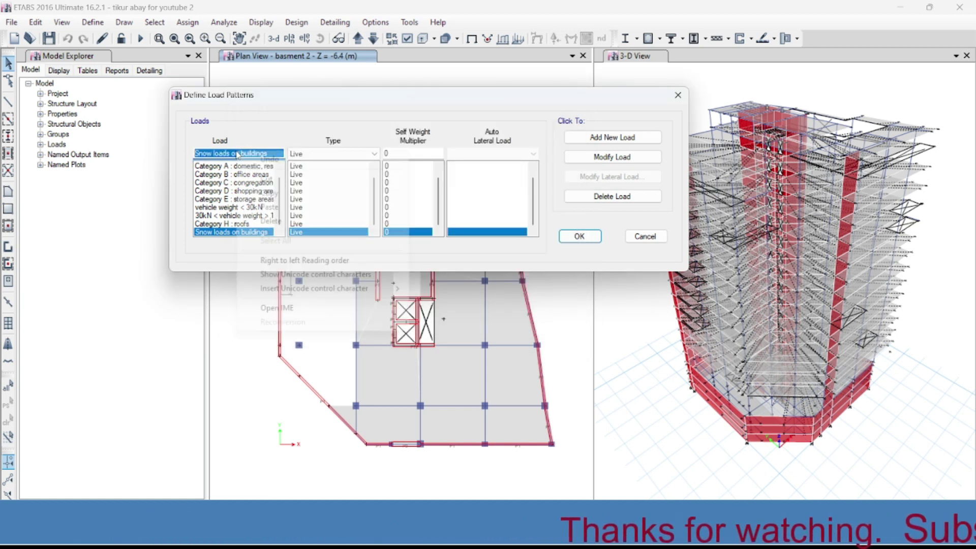
left_click(263, 205)
left_click(607, 137)
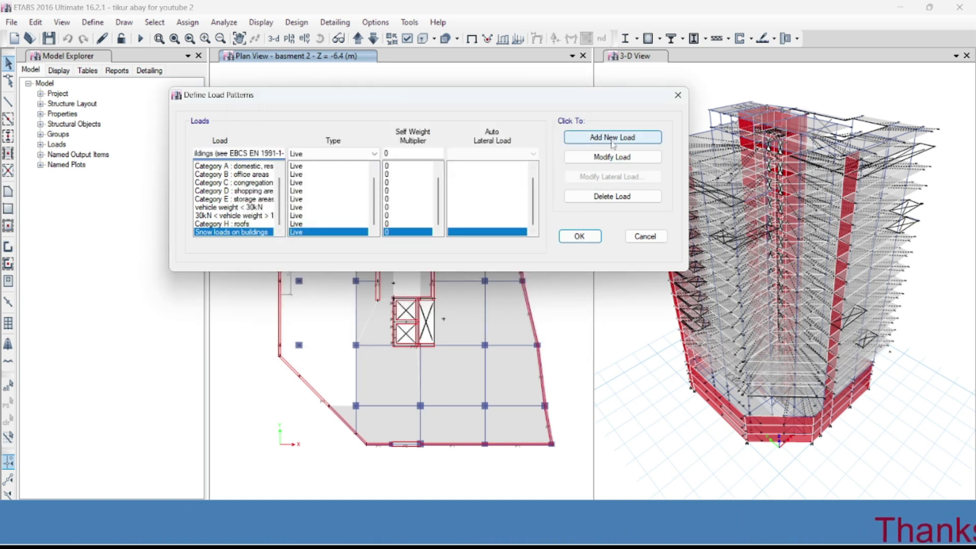
- Copy the temperature line from Notepad and add a Live load pattern named "Temperature (non-fire) in buildings (see EBCS EN 1991-1-5:2014) 0" in ETABS
left_click(279, 152)
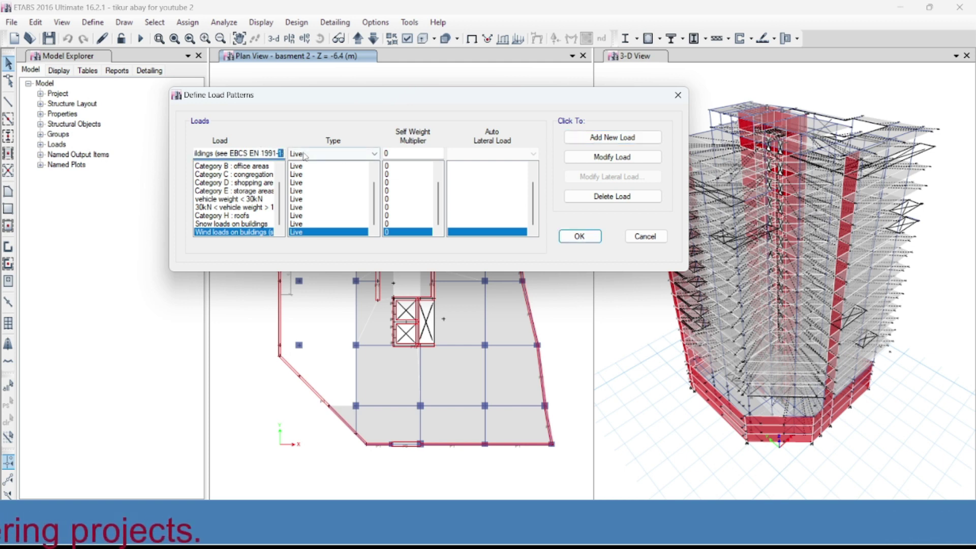
left_click_drag(283, 152, 151, 152)
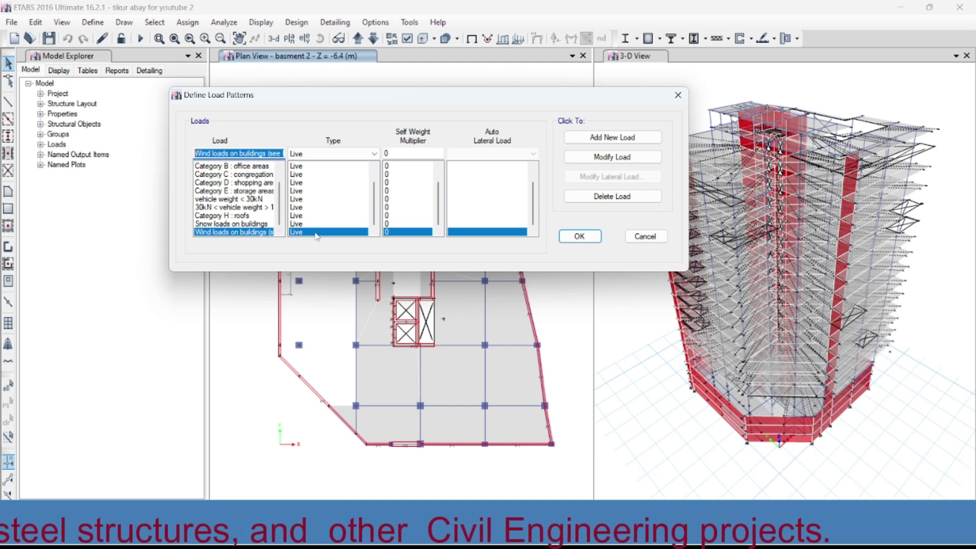
key("alt+Tab")
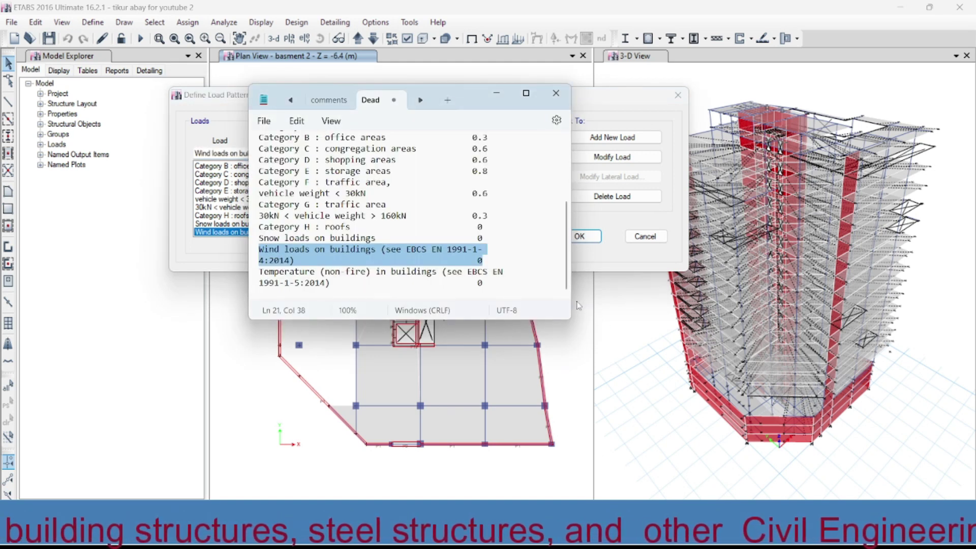
left_click_drag(262, 272, 513, 284)
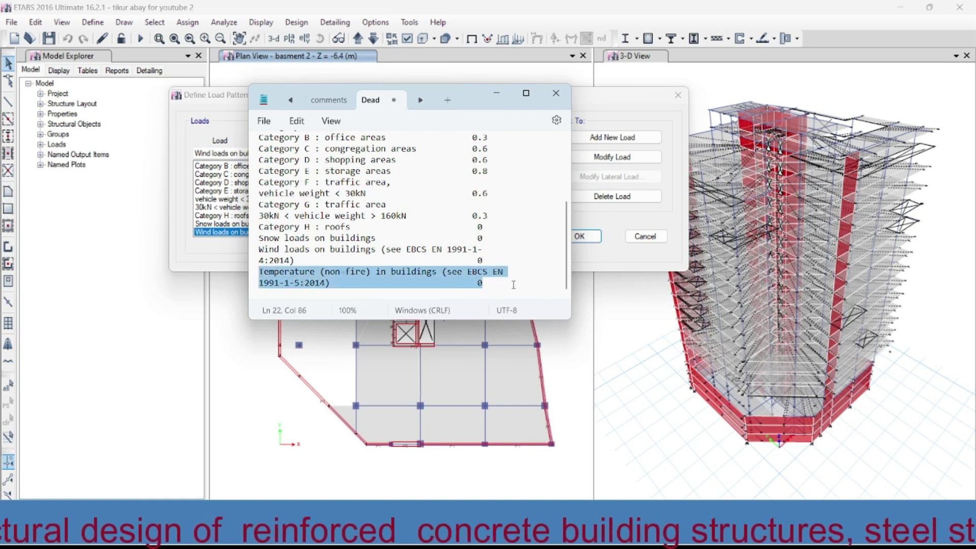
right_click(466, 285)
left_click(489, 94)
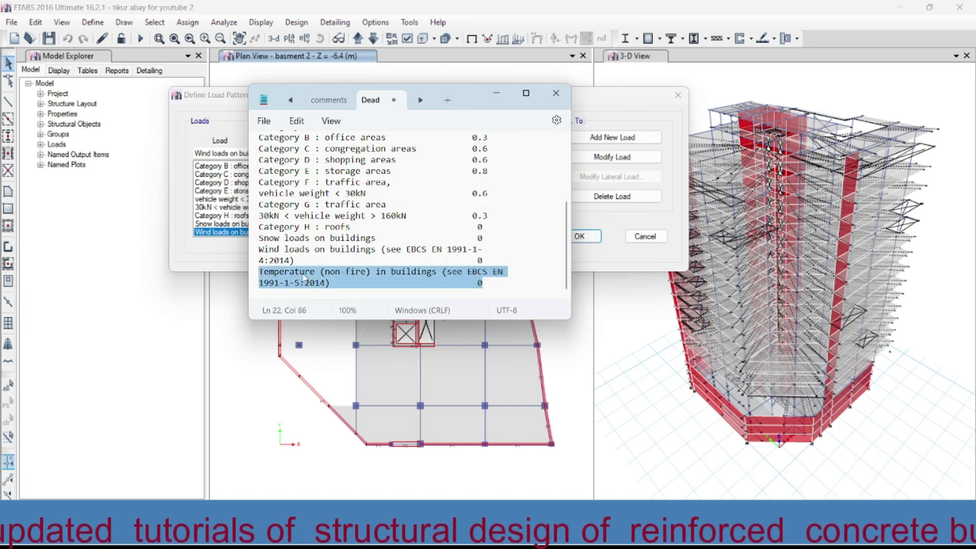
key("alt+Tab")
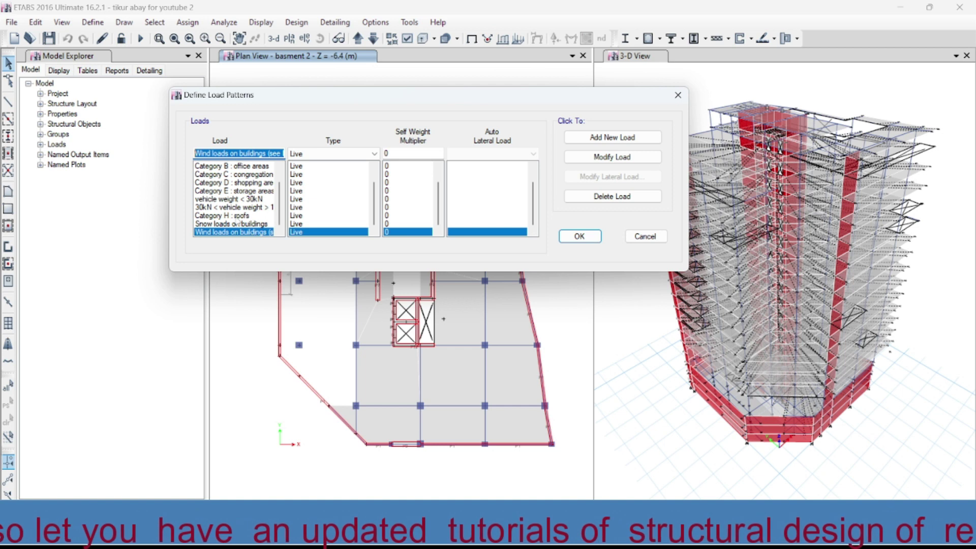
right_click(257, 149)
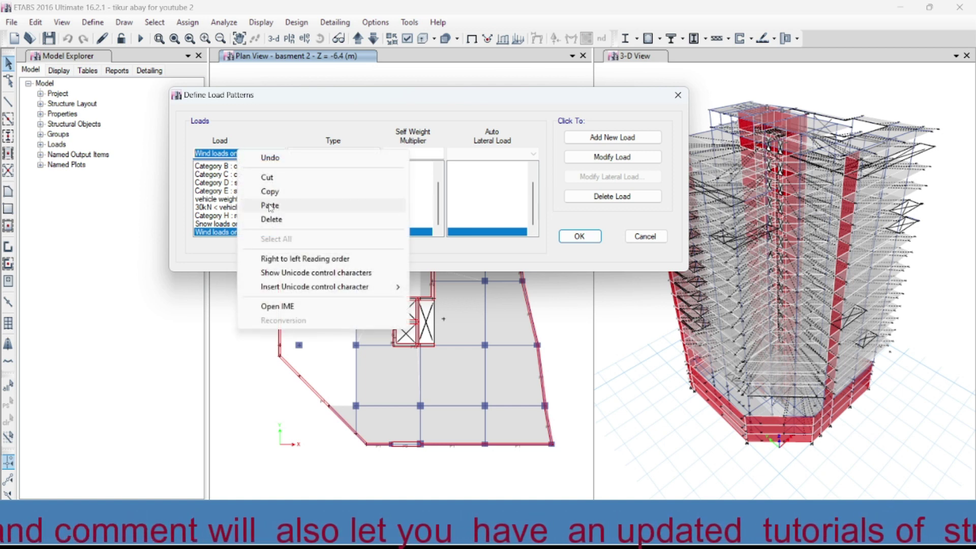
left_click(271, 204)
left_click_drag(233, 153, 170, 151)
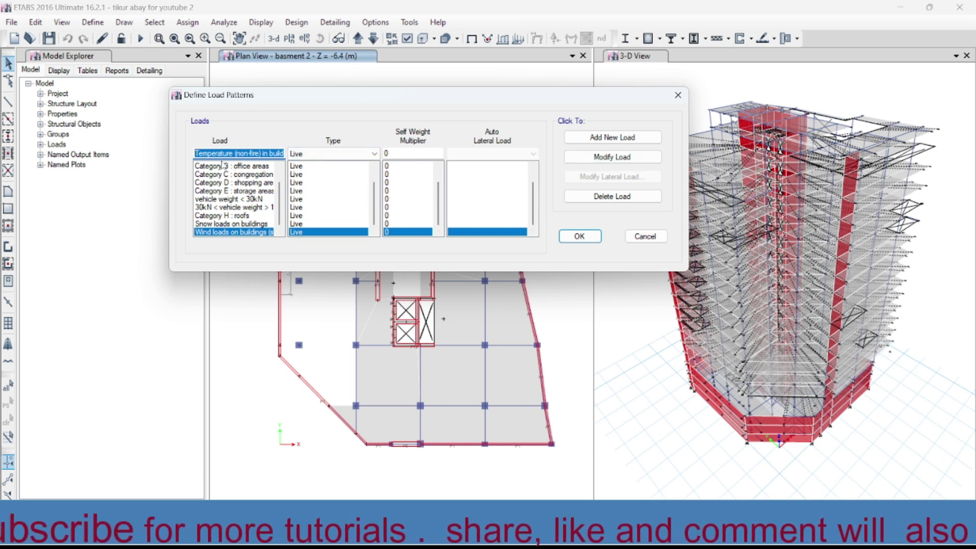
left_click(617, 137)
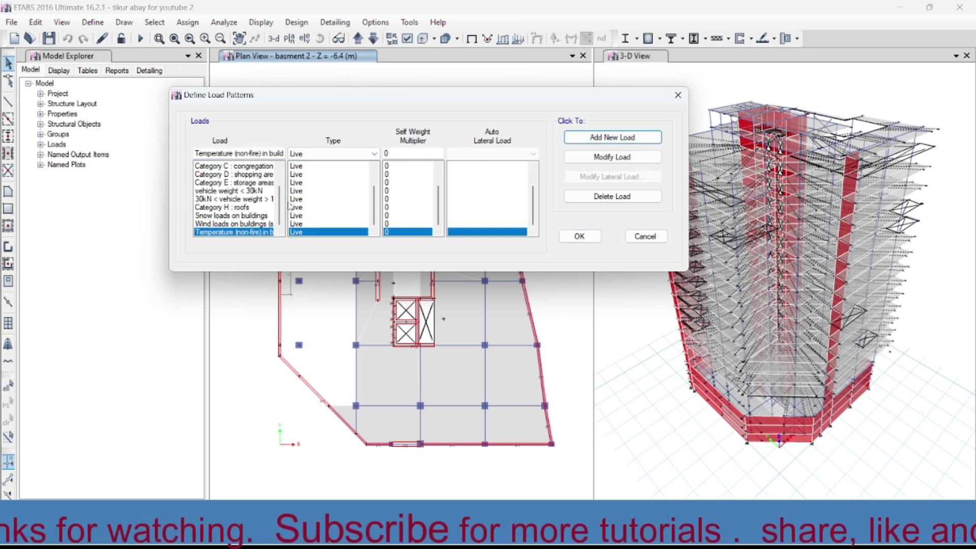
- Check the defined load patterns, then switch to Notepad and copy the "super imposedFF" line from the dead load list
left_click_drag(279, 202, 279, 179)
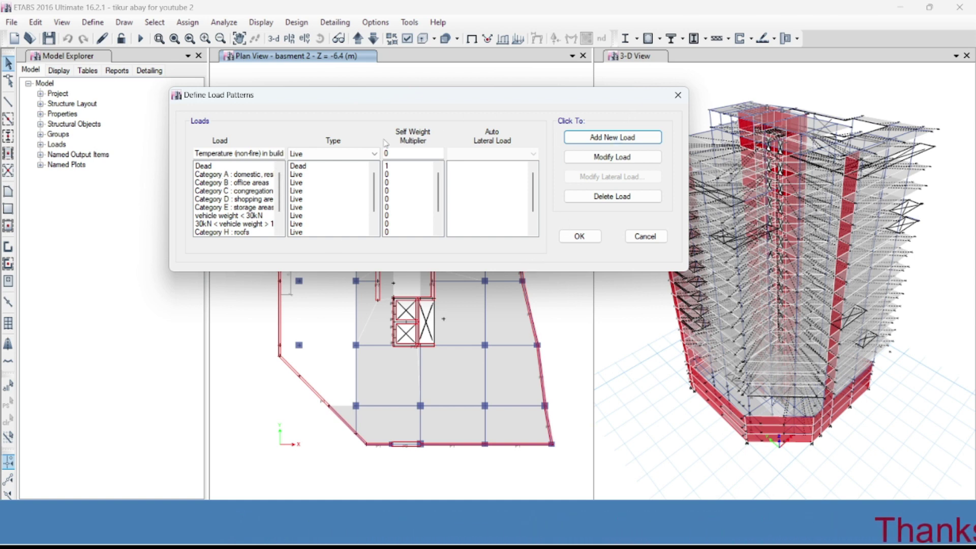
mouse_move(279, 186)
left_mouse_down()
mouse_move(278, 205)
mouse_move(277, 188)
left_mouse_up()
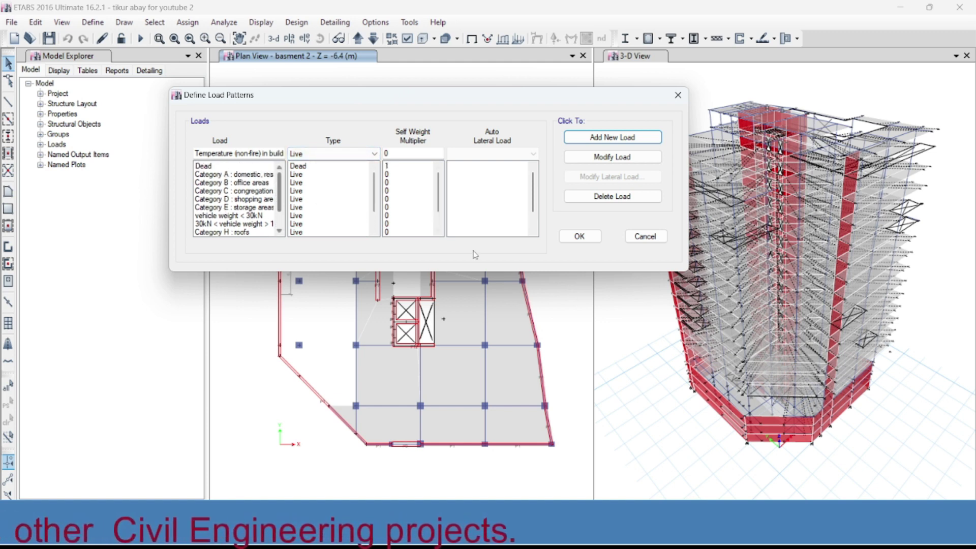
left_click(774, 399)
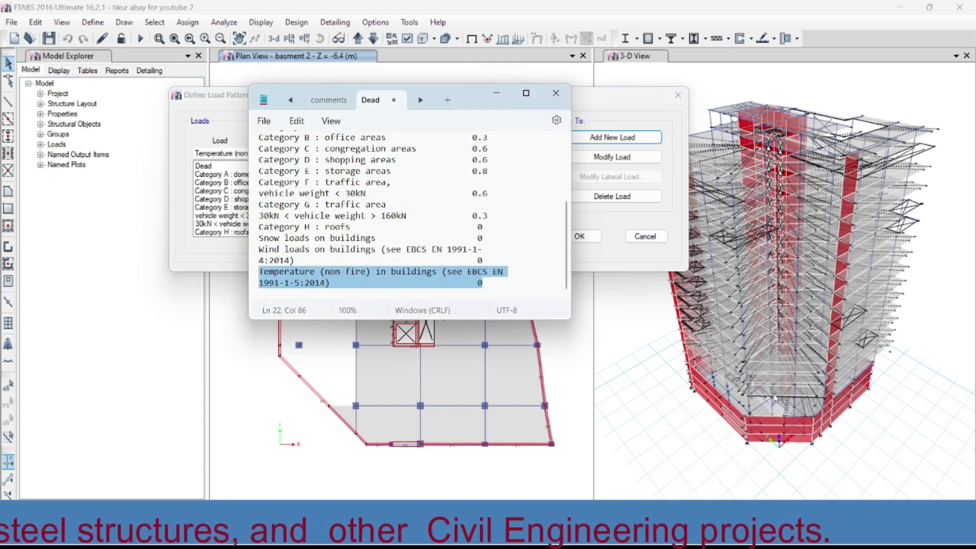
scroll(306, 184, "up", 4)
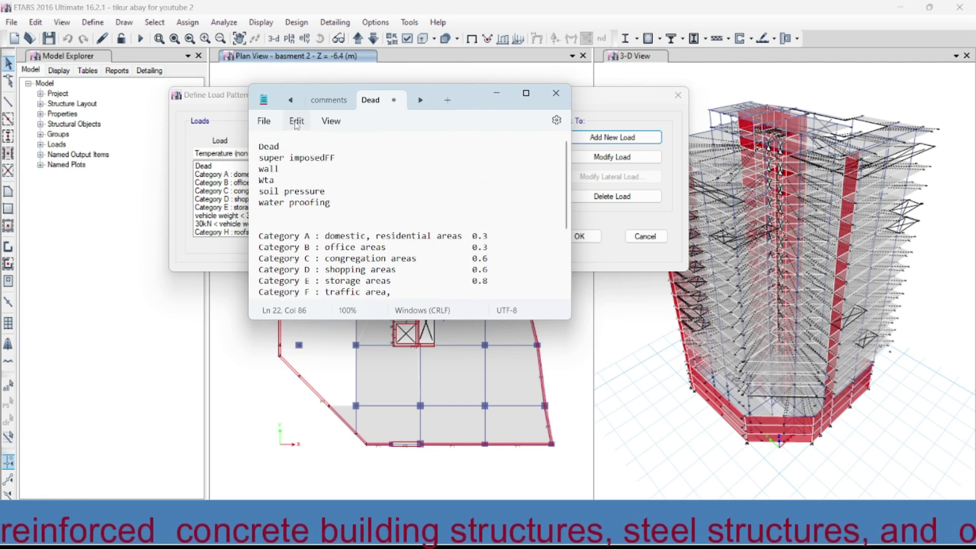
double_click(281, 146)
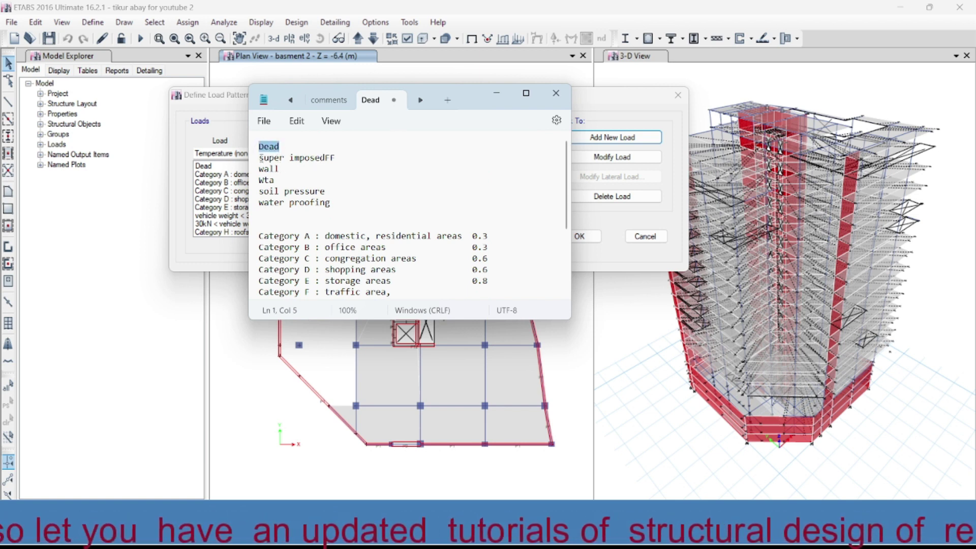
left_click_drag(259, 158, 348, 161)
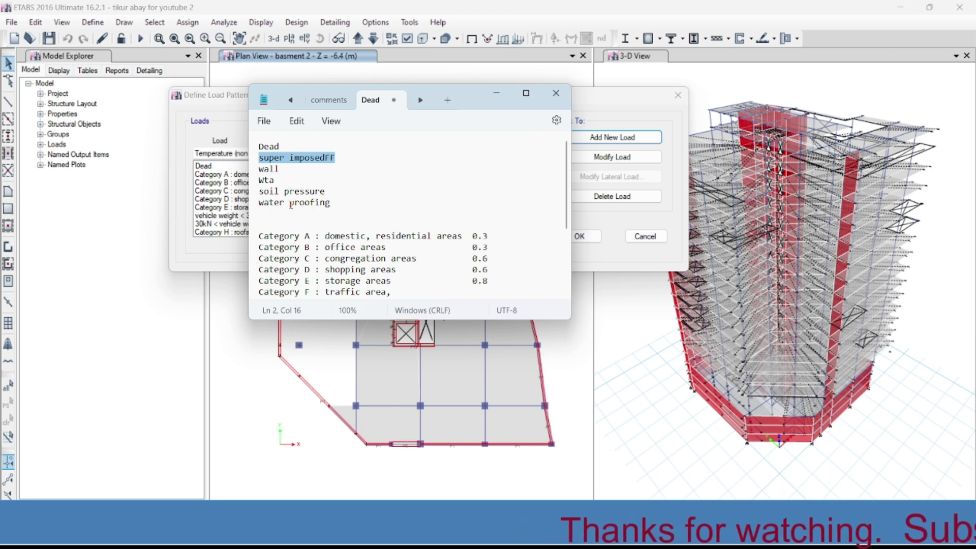
right_click(294, 159)
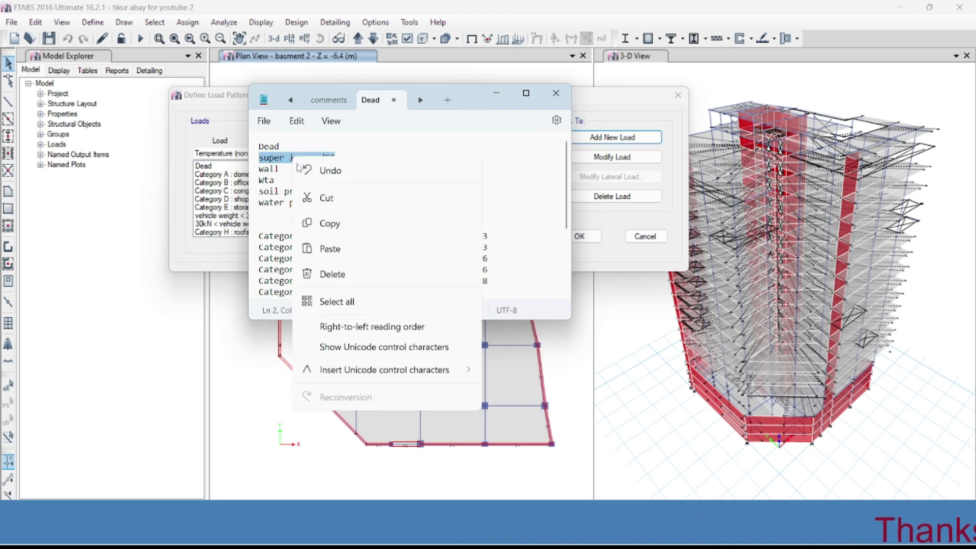
left_click(338, 226)
- In ETABS, paste "super imposedFF" at the end of the load name and add the pattern with type Super Dead
left_click(568, 345)
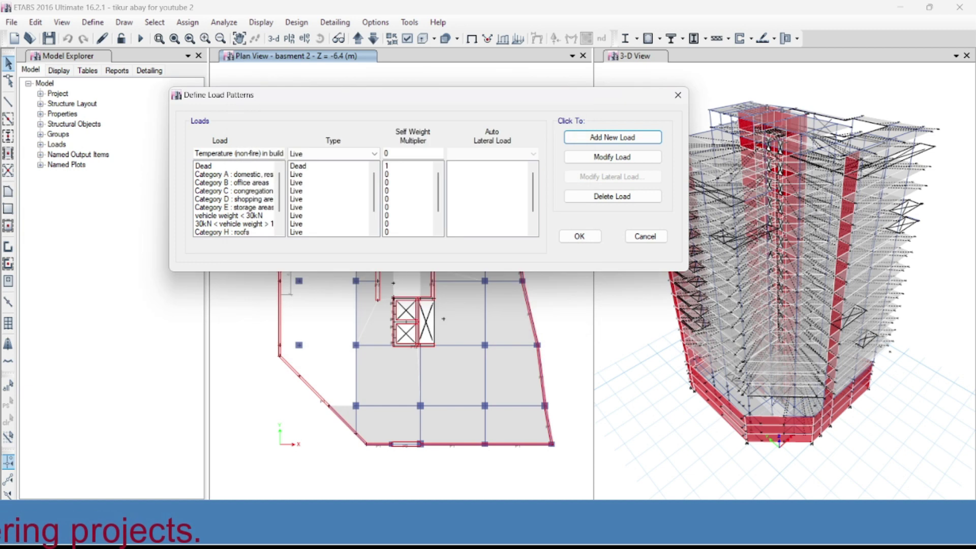
triple_click(206, 153)
key("BackSpace")
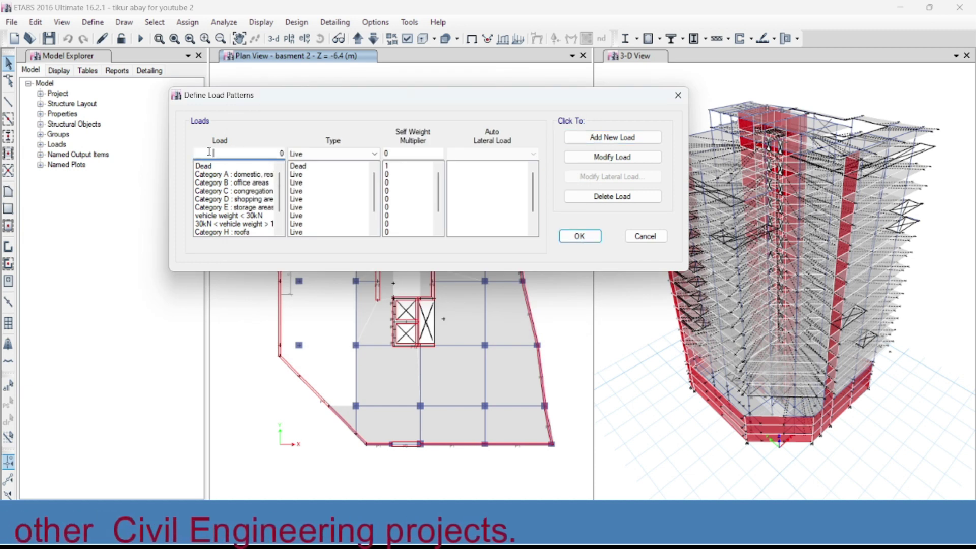
right_click(206, 152)
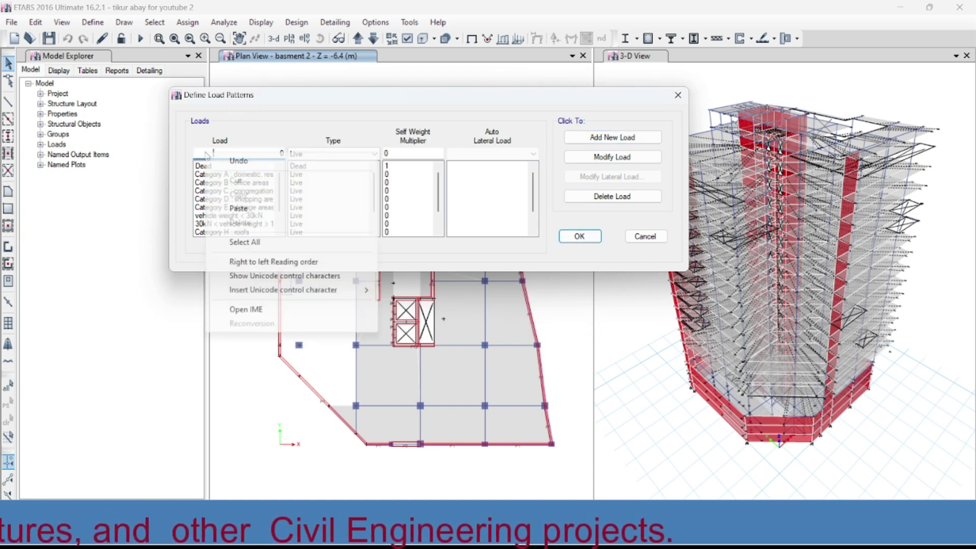
left_click(245, 206)
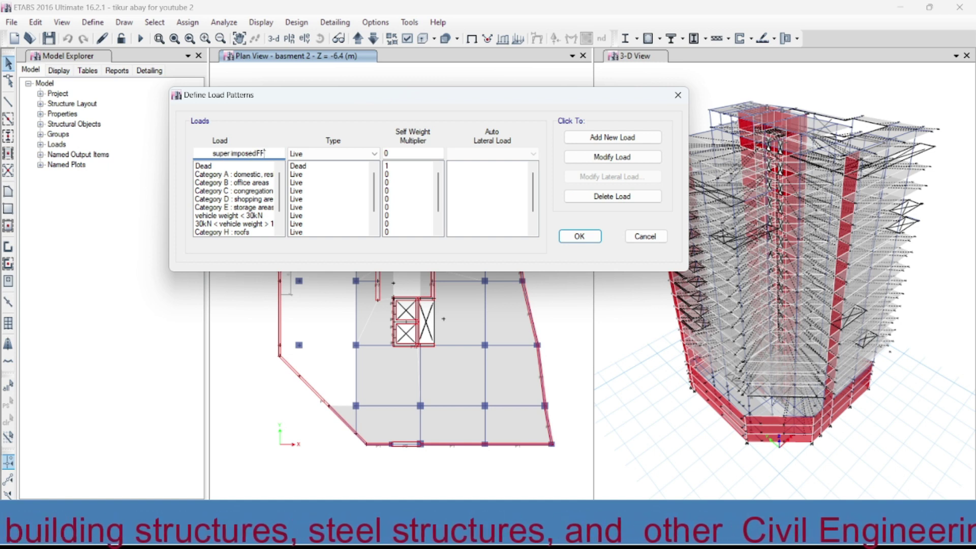
left_click(350, 154)
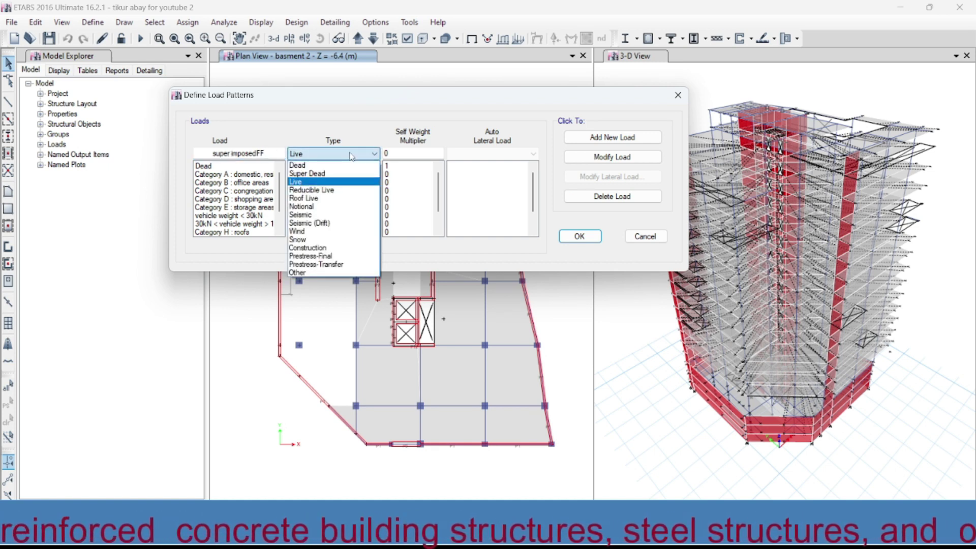
left_click(332, 174)
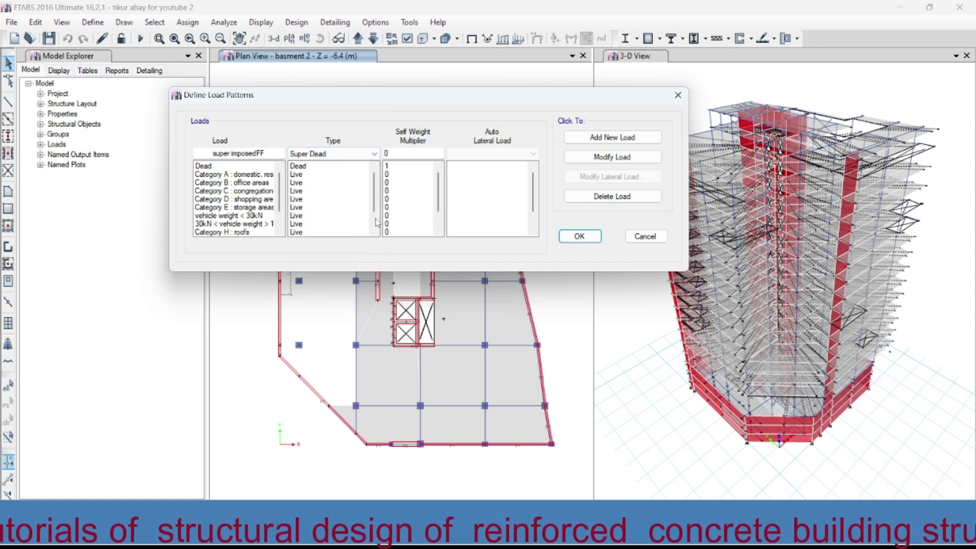
left_click(611, 138)
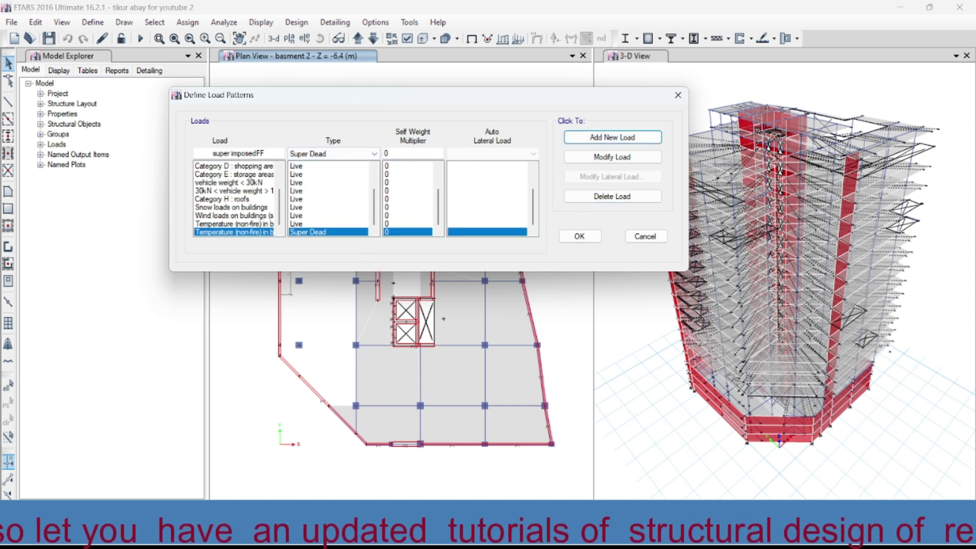
- Copy the "wall" line from Notepad and add a Super Dead load pattern named "wall" in ETABS, without the trailing 0
key("alt+Tab")
double_click(268, 168)
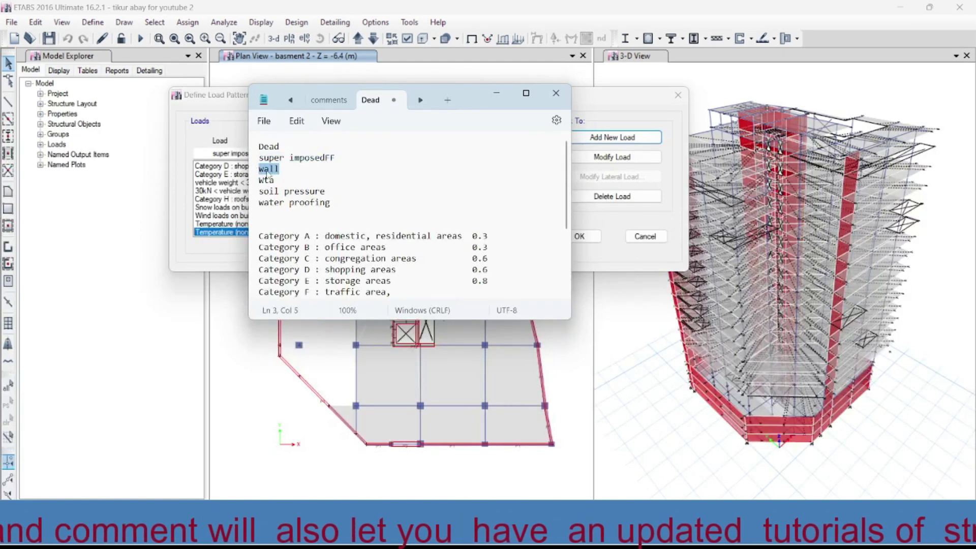
right_click(268, 173)
left_click(305, 289)
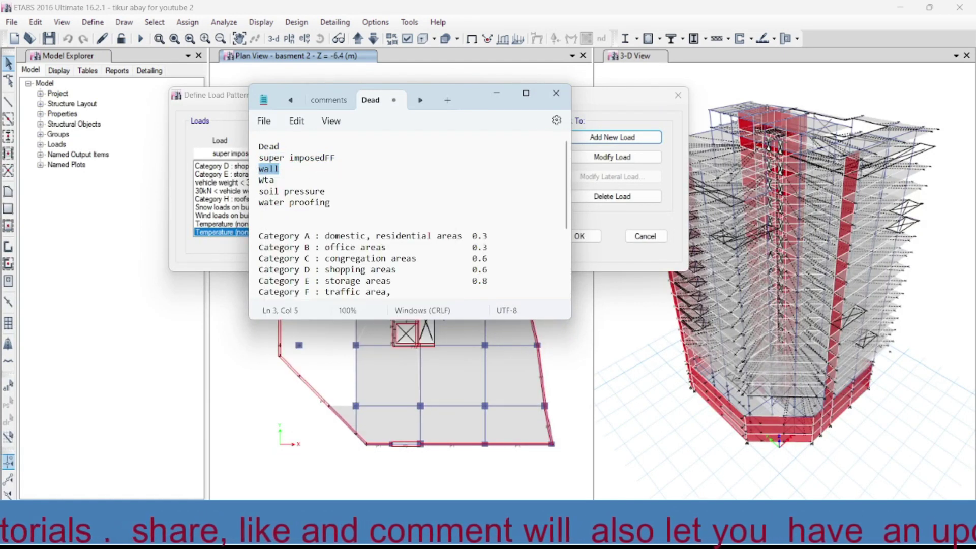
key("alt+Tab")
left_click_drag(283, 153, 144, 152)
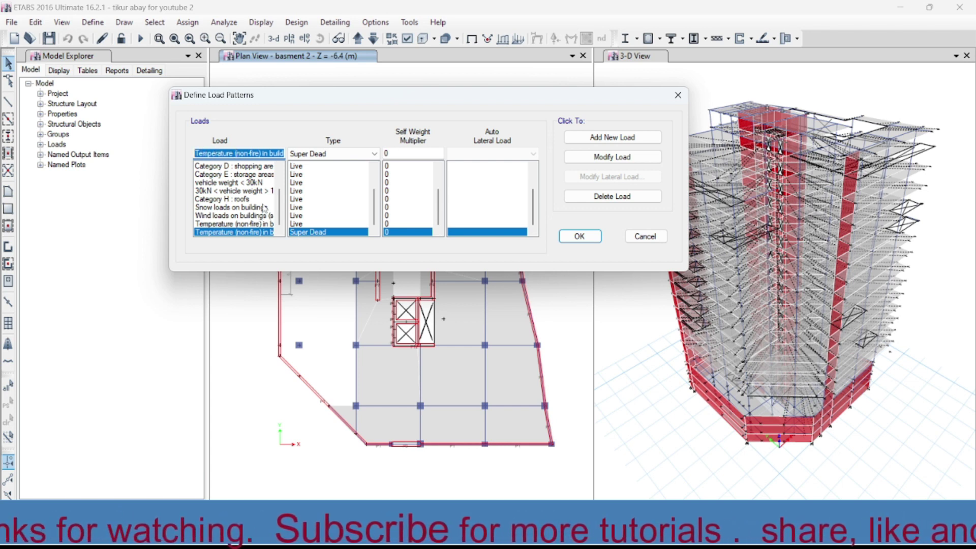
right_click(261, 152)
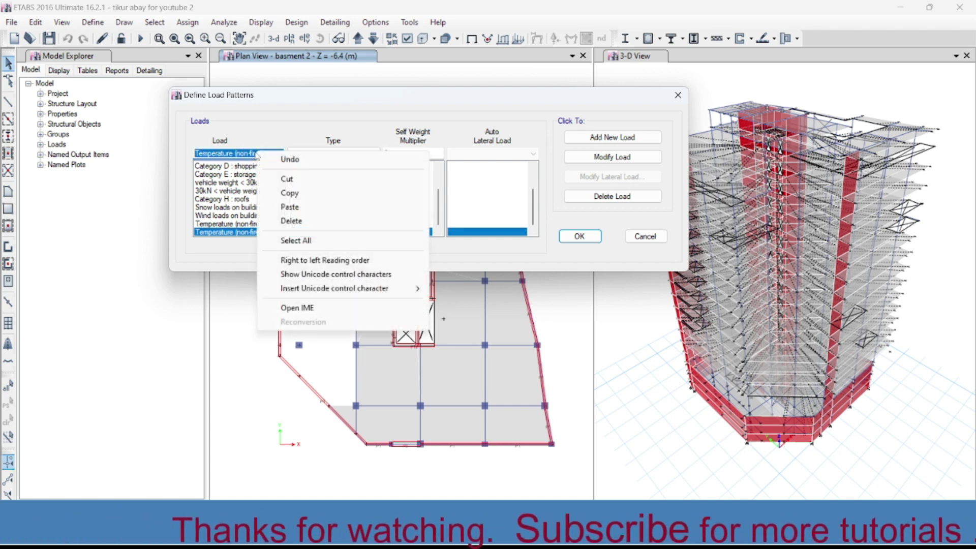
left_click(295, 207)
double_click(216, 153)
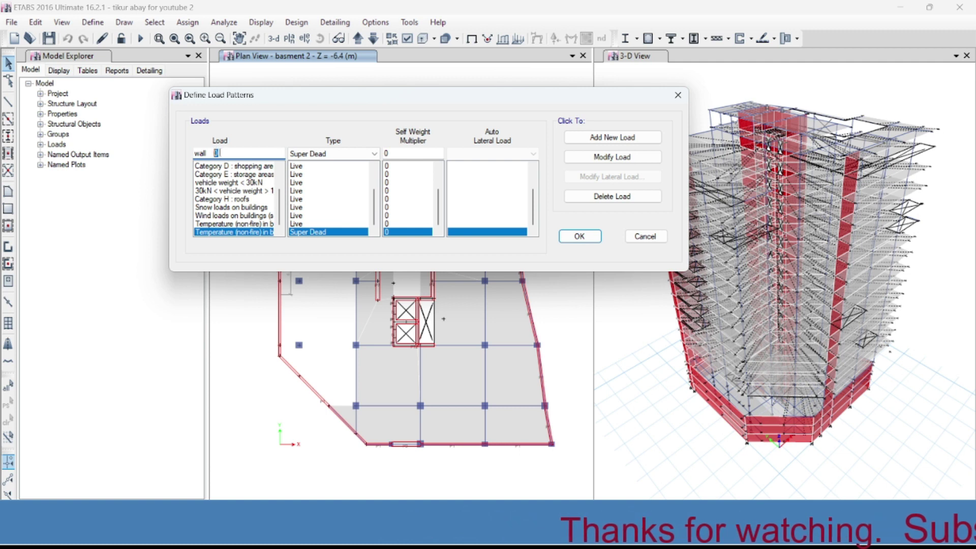
right_click(217, 154)
left_click(248, 179)
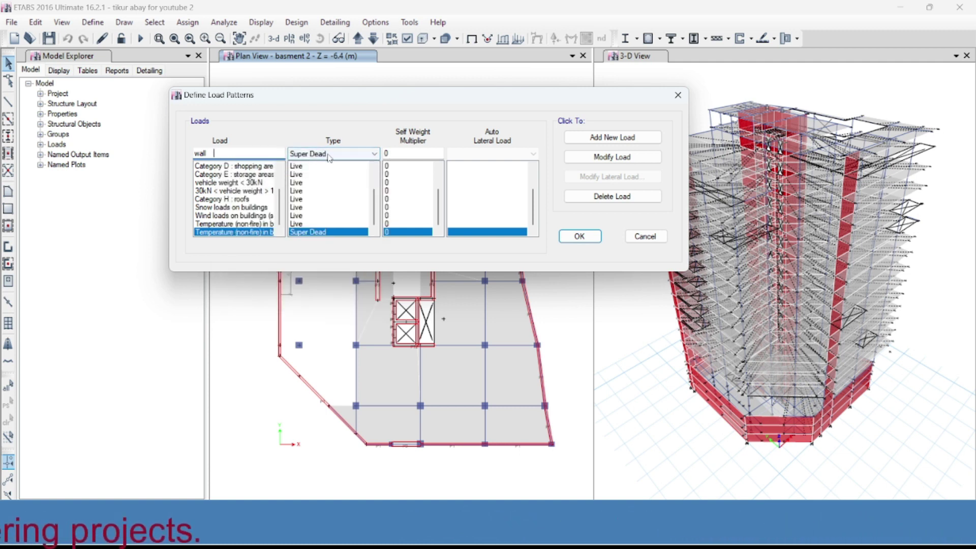
left_click(612, 137)
- Copy the "Wta" line from Notepad and add a Super Dead load pattern named "Wta" in ETABS
left_click(217, 153)
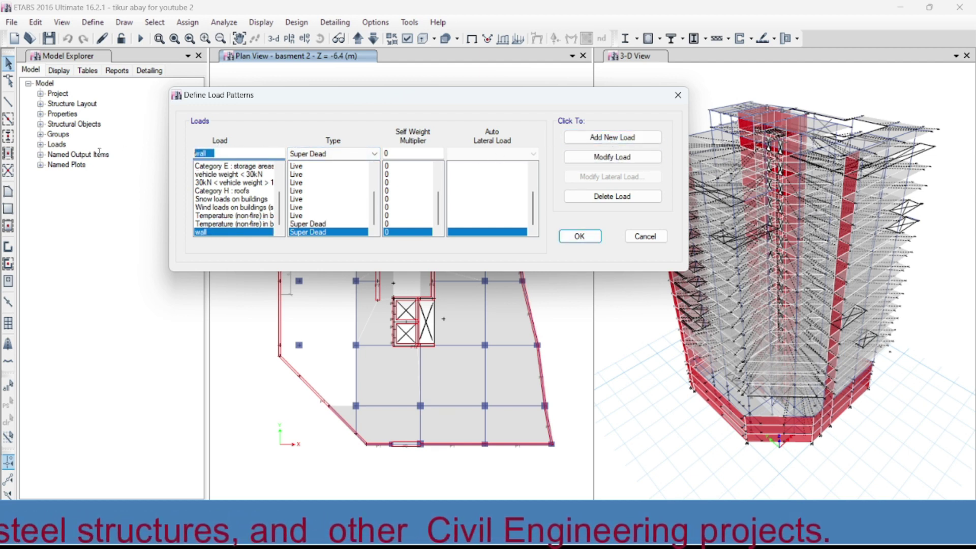
key("alt+Tab")
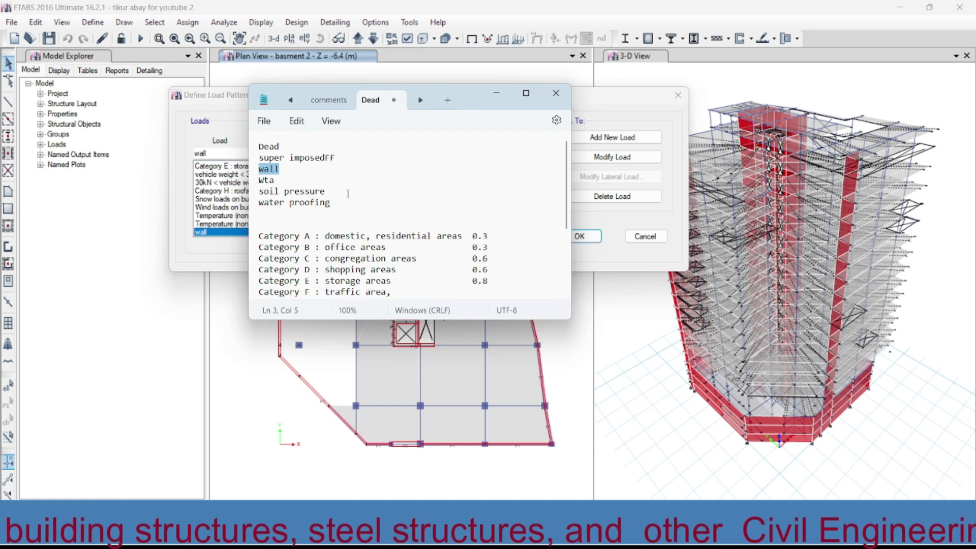
double_click(266, 181)
right_click(262, 181)
left_click(300, 245)
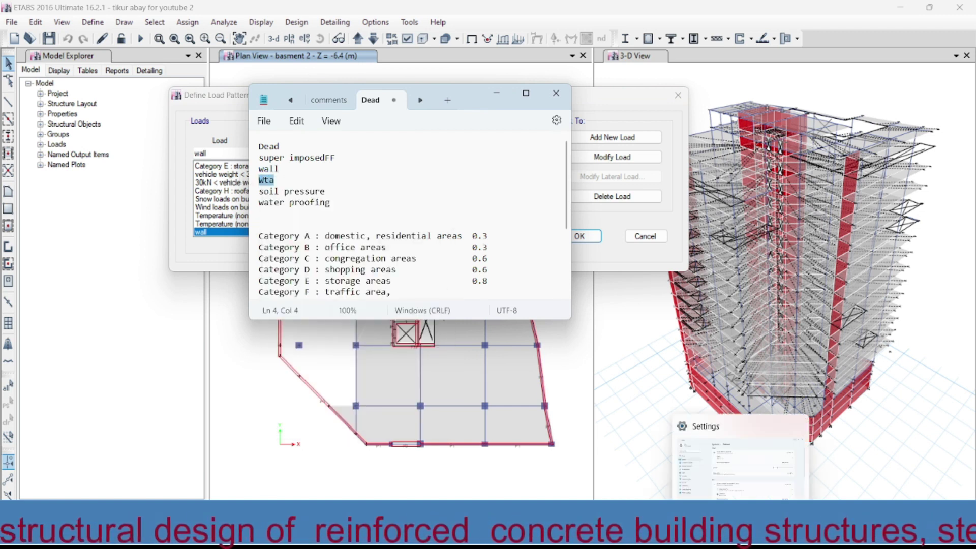
key("alt+Tab")
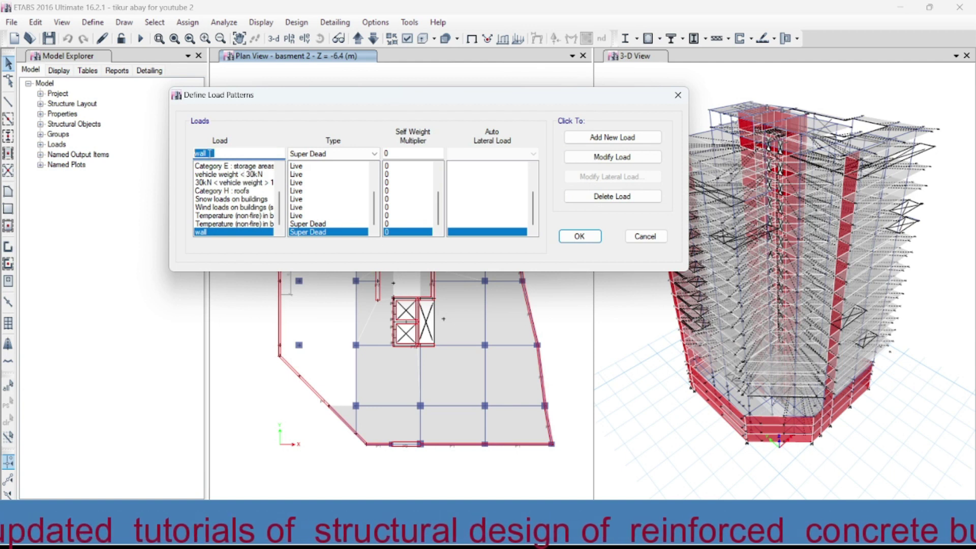
right_click(202, 153)
left_click(240, 208)
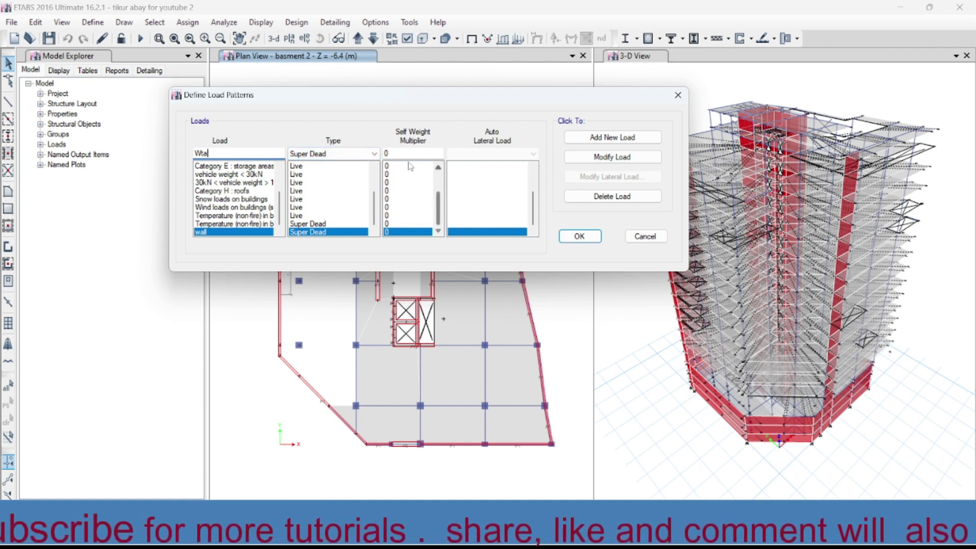
left_click(615, 137)
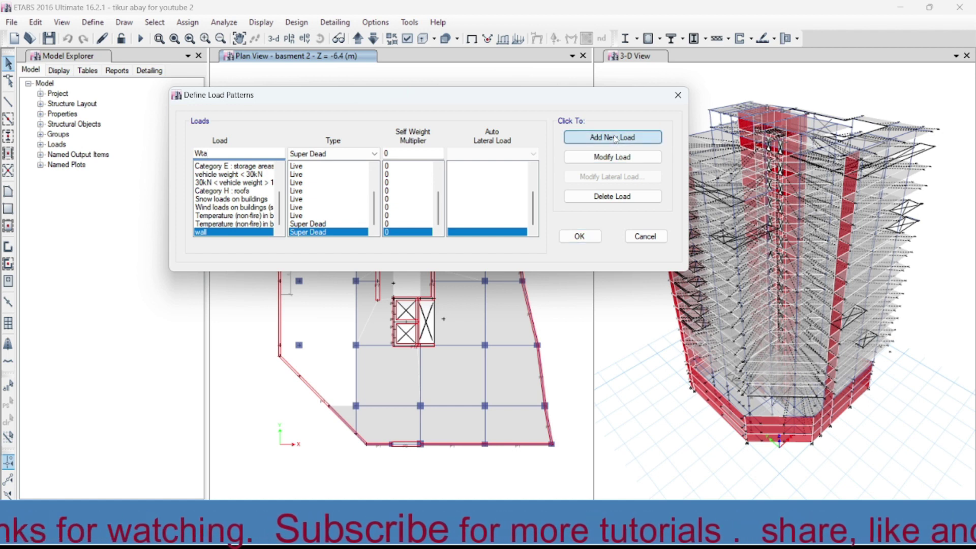
- Copy the "soil pressure" line from Notepad and add a Super Dead load pattern named "soil pressure" in ETABS
double_click(200, 153)
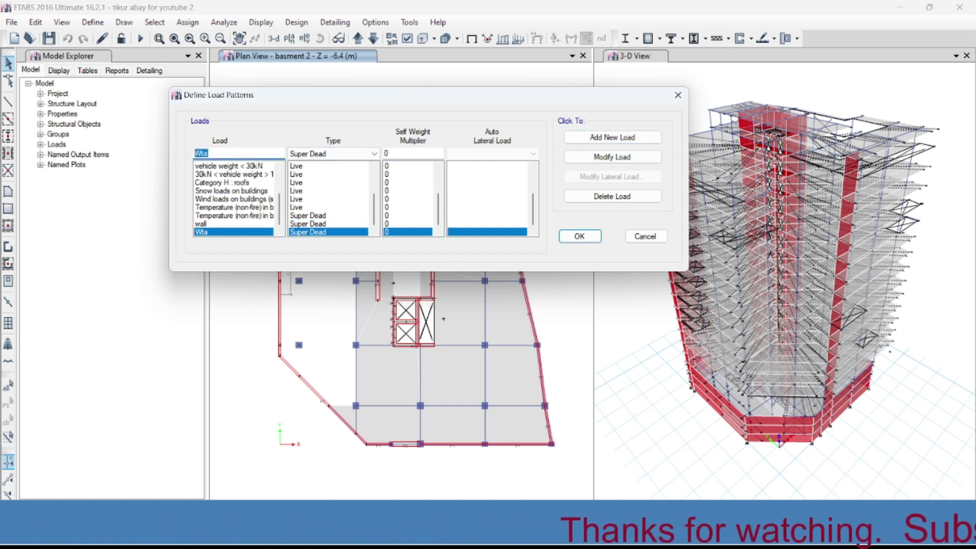
key("alt+Tab")
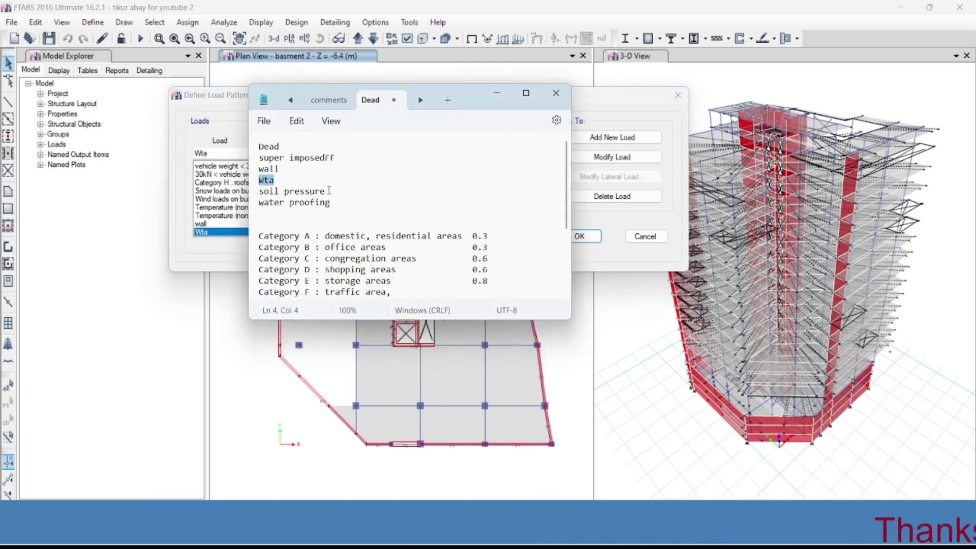
key("Down")
key("Home")
key("shift+End")
right_click(285, 191)
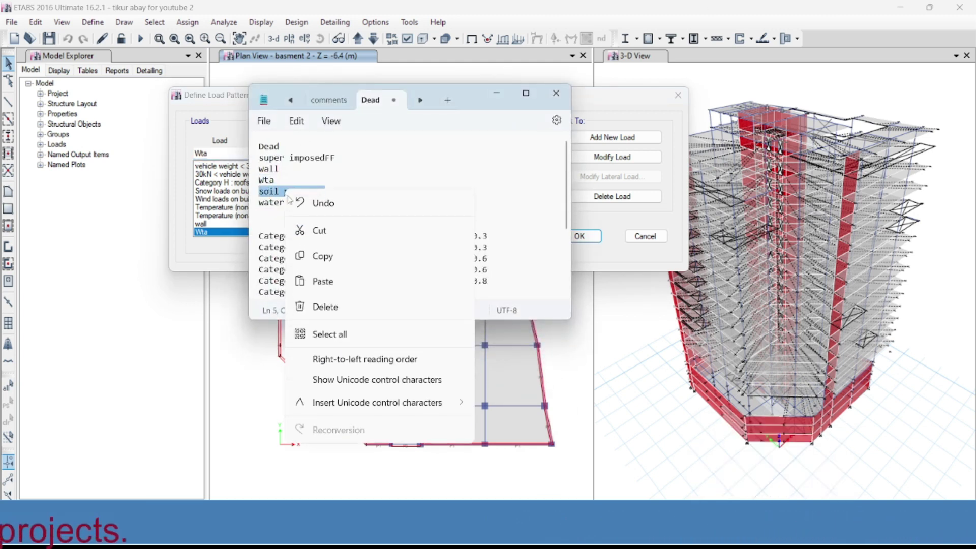
left_click(337, 260)
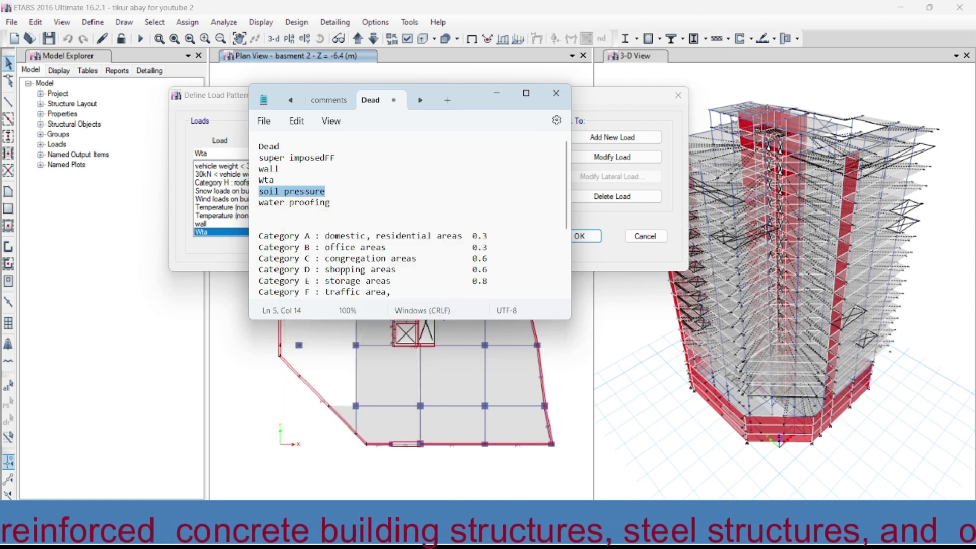
left_click(221, 153)
right_click(198, 154)
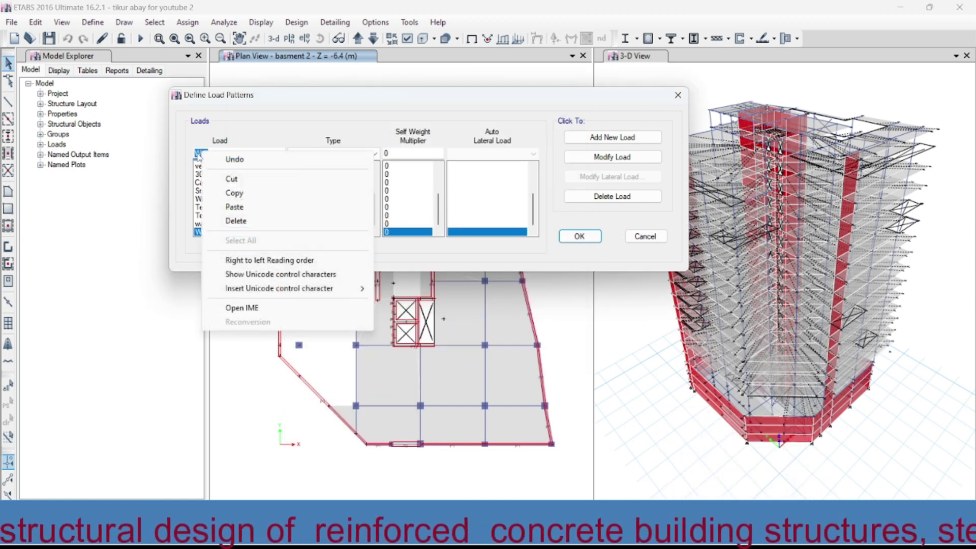
left_click(234, 207)
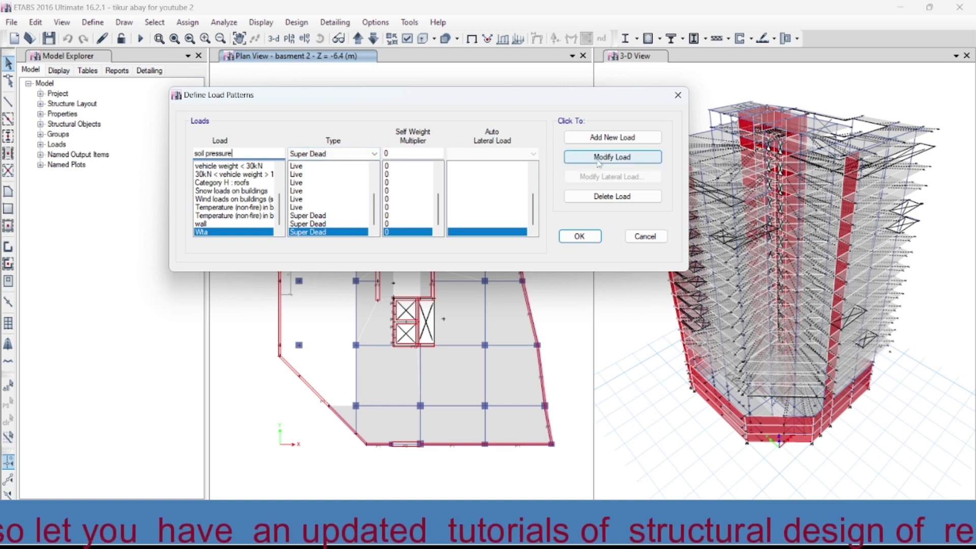
left_click(612, 139)
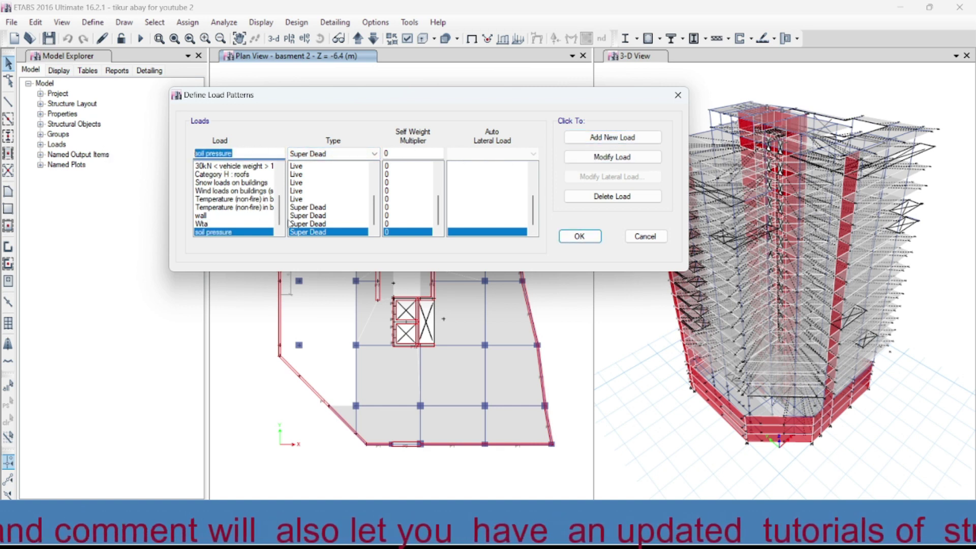
- Copy the "water proofing" line from Notepad, add a Super Dead load pattern with that name in ETABS, and accept the load pattern definitions
key("alt+Tab")
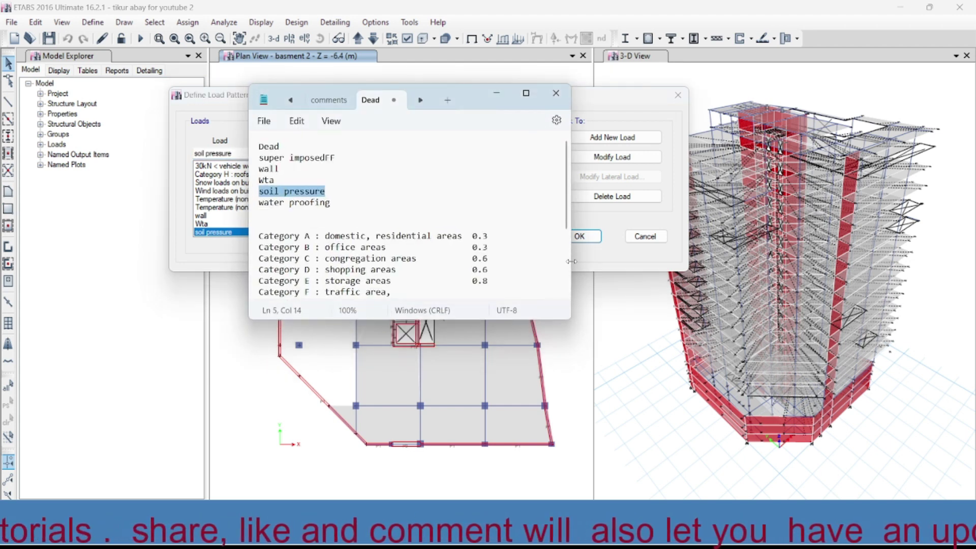
triple_click(322, 202)
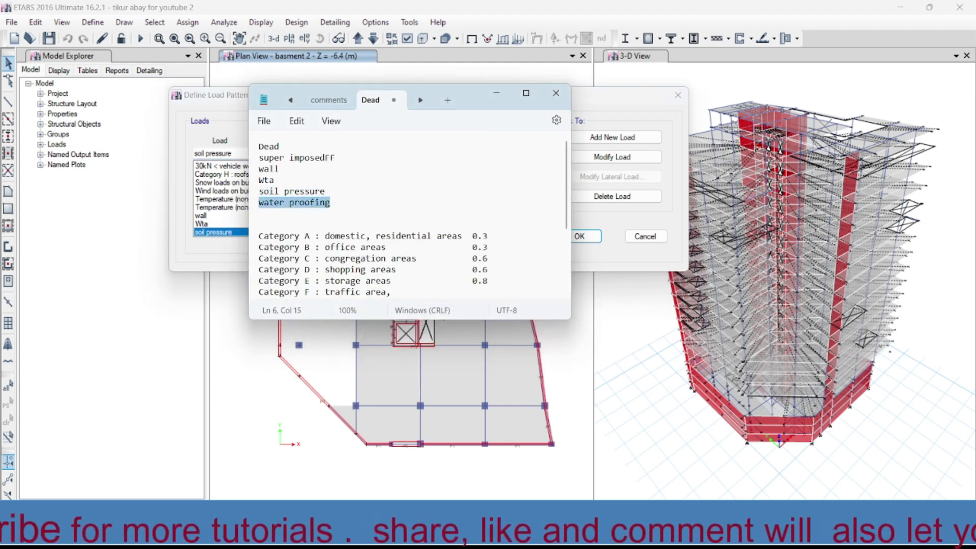
right_click(287, 203)
left_click(333, 266)
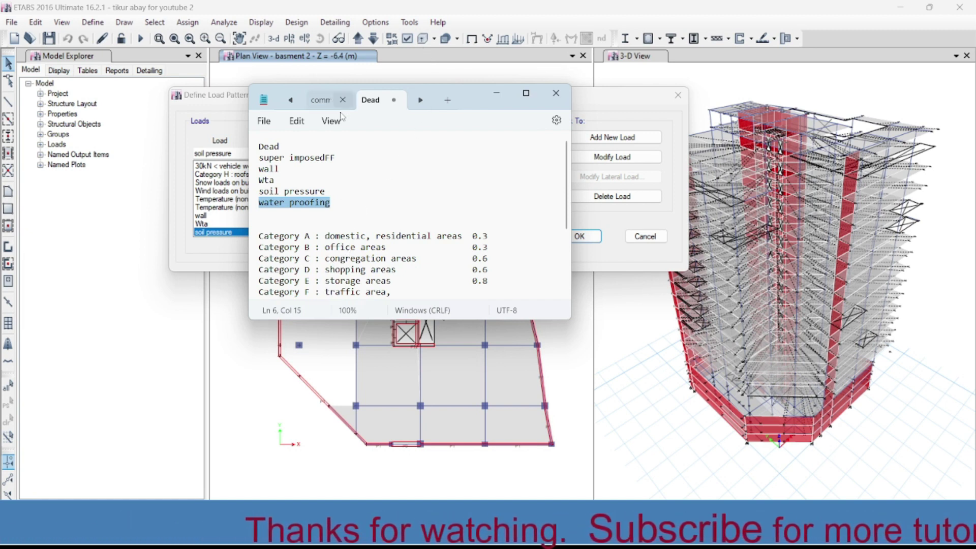
key("alt+Tab")
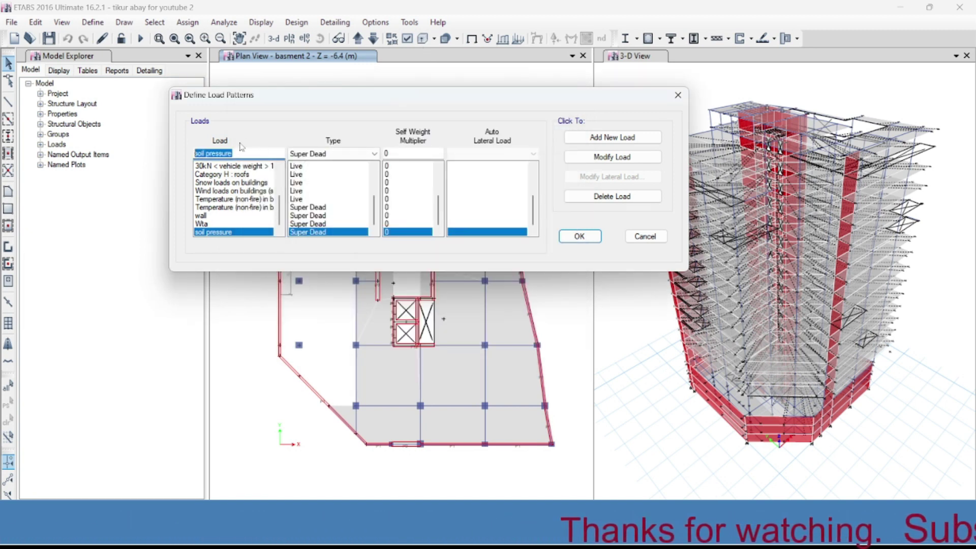
right_click(224, 153)
left_click(244, 209)
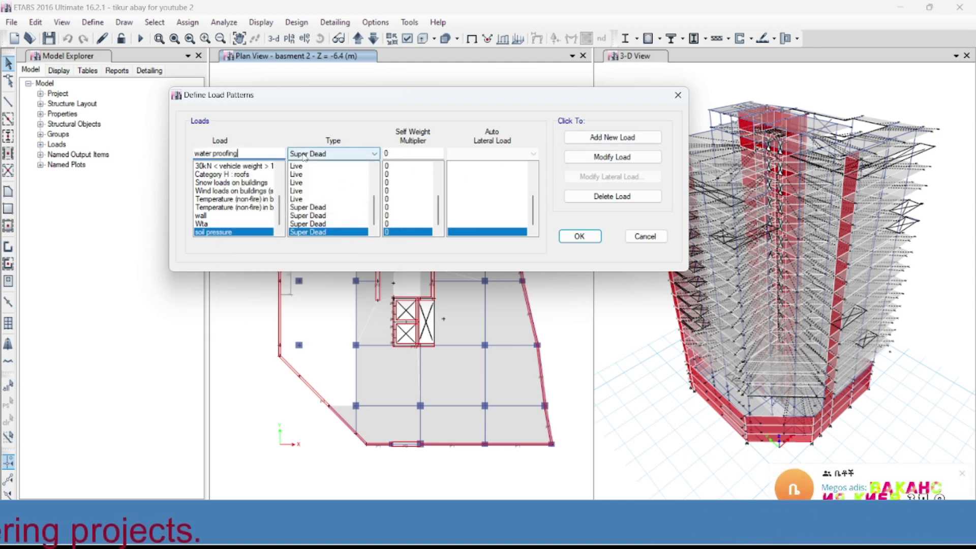
left_click(613, 138)
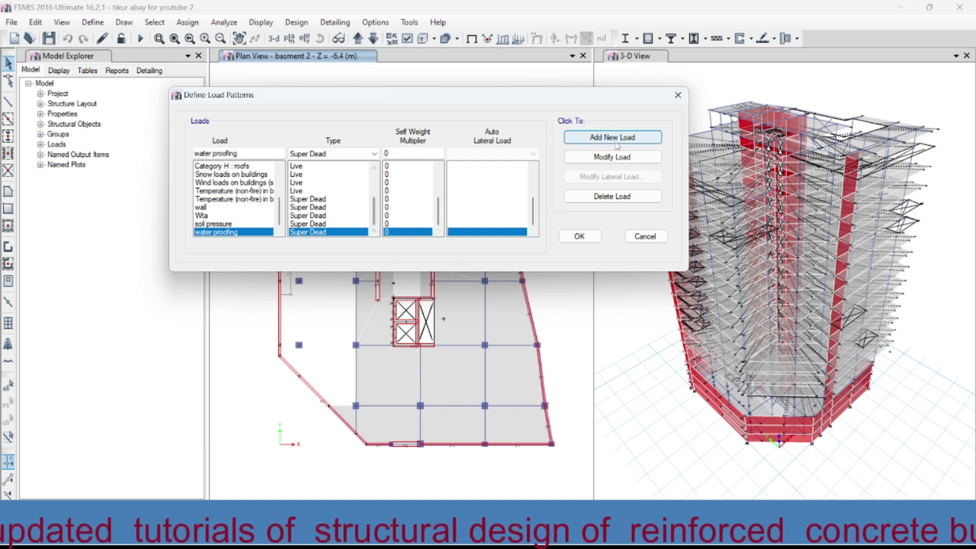
left_click_drag(375, 211, 377, 184)
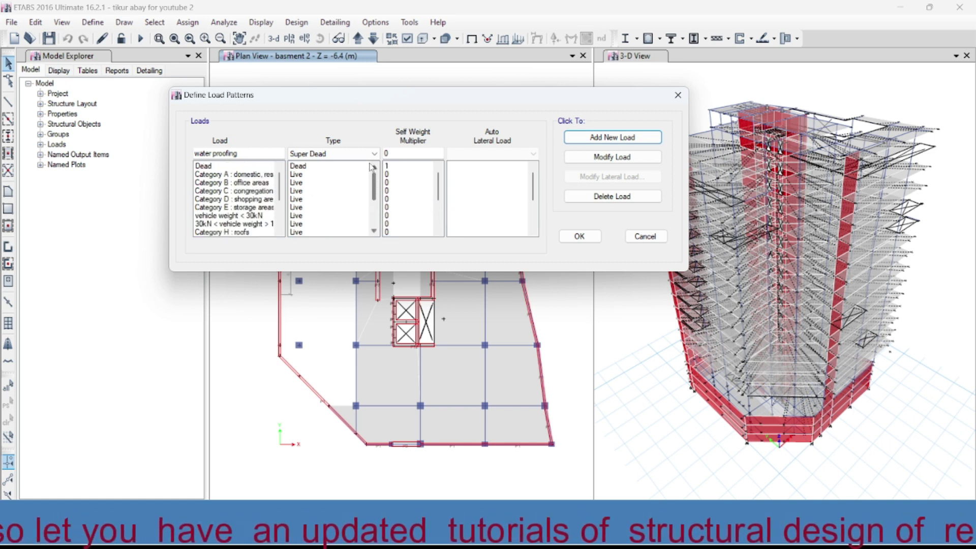
left_click(580, 236)
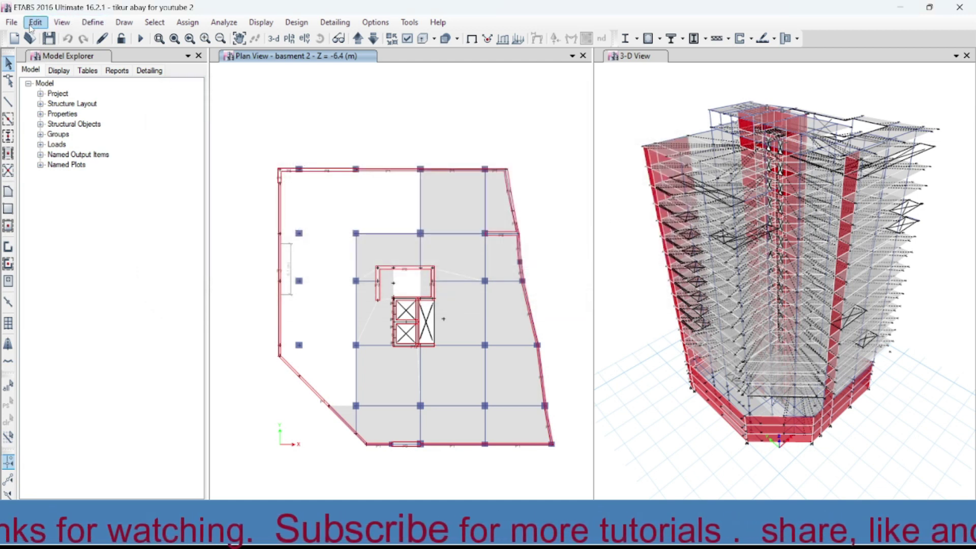
left_click(93, 22)
key("Escape")
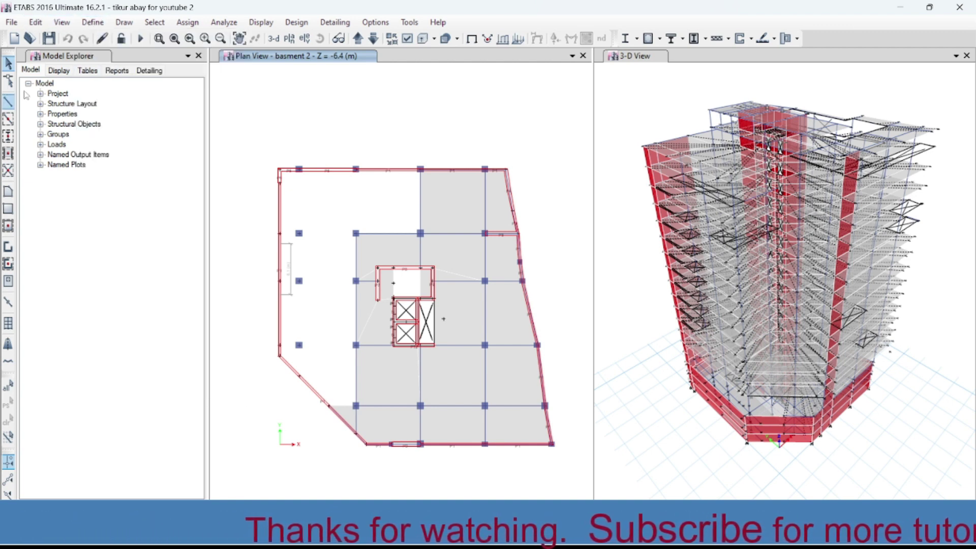
left_click(92, 22)
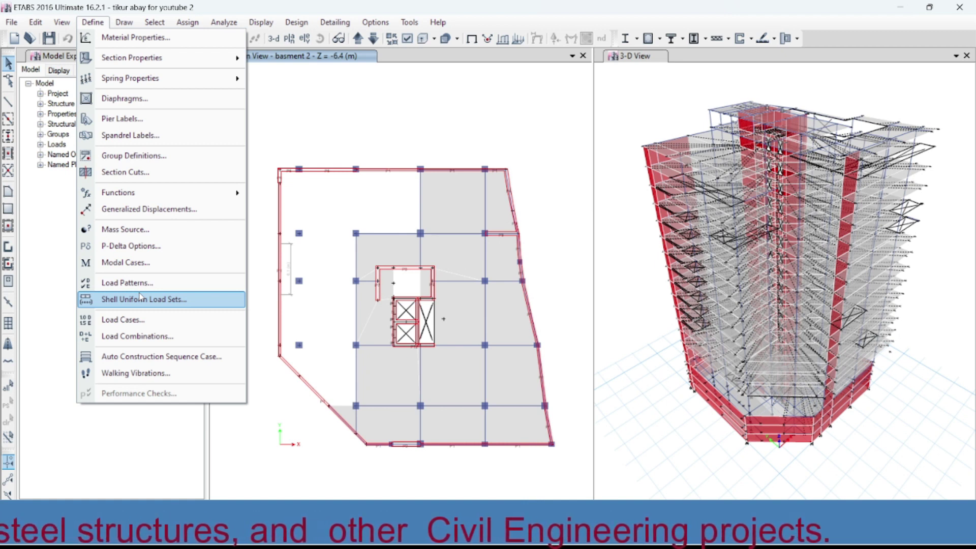
left_click(409, 72)
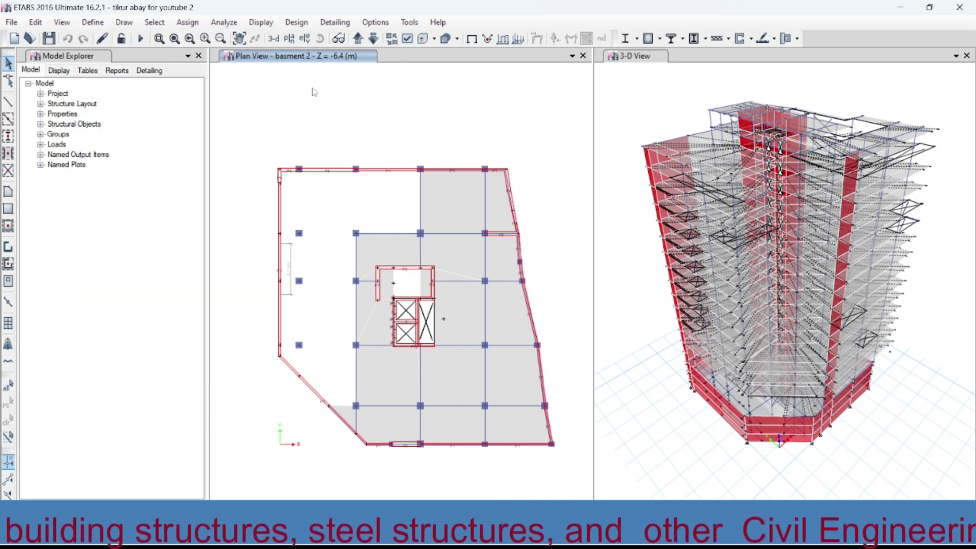